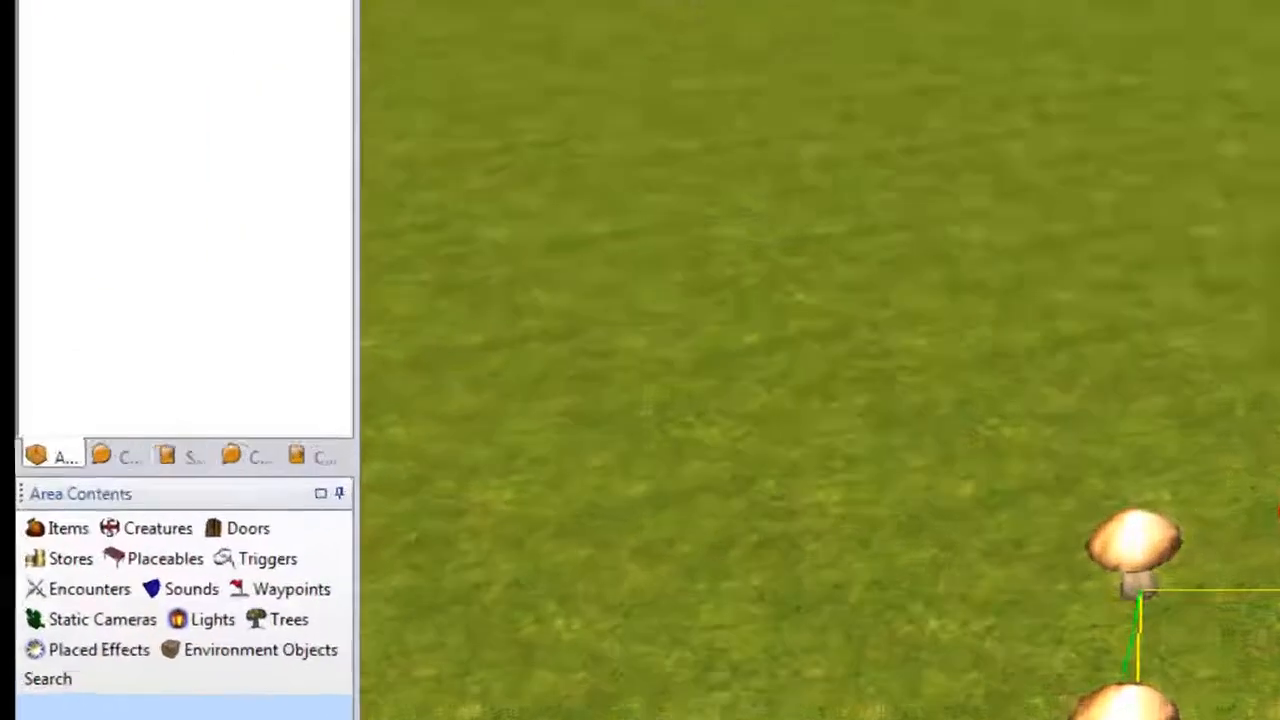
- Compile all scripts in the module
click(57, 24)
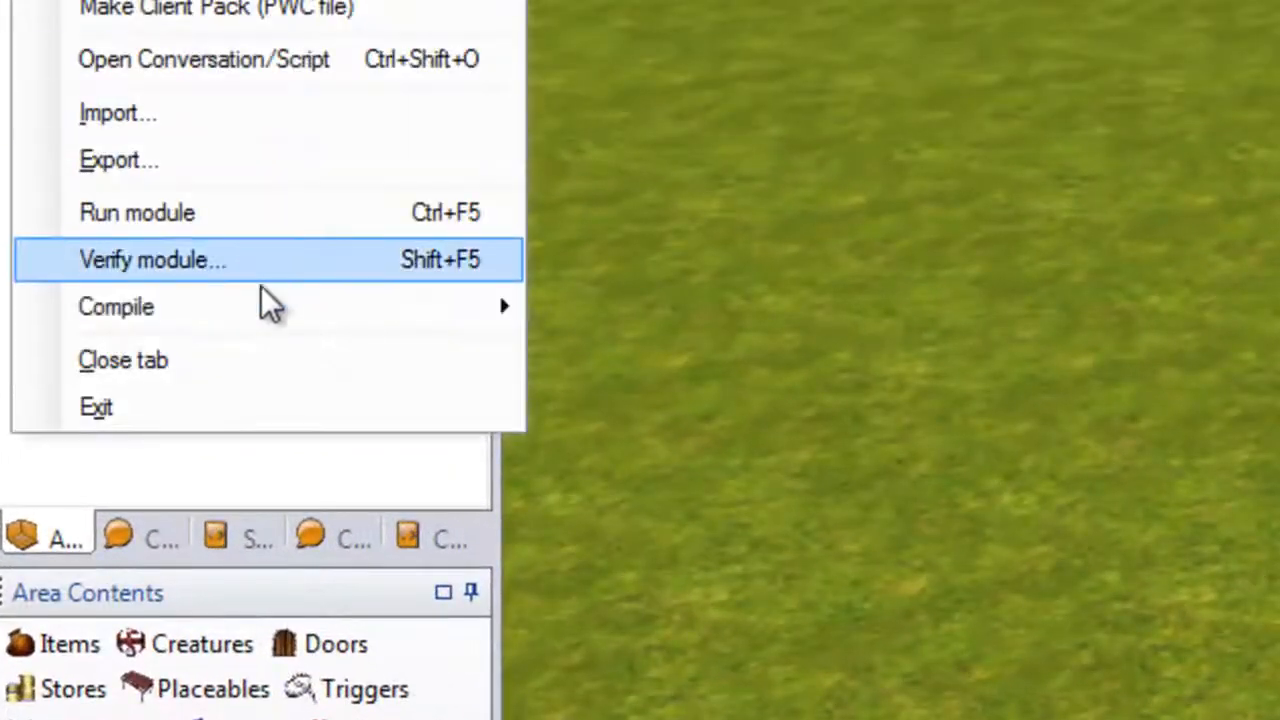
mouse_move(412, 322)
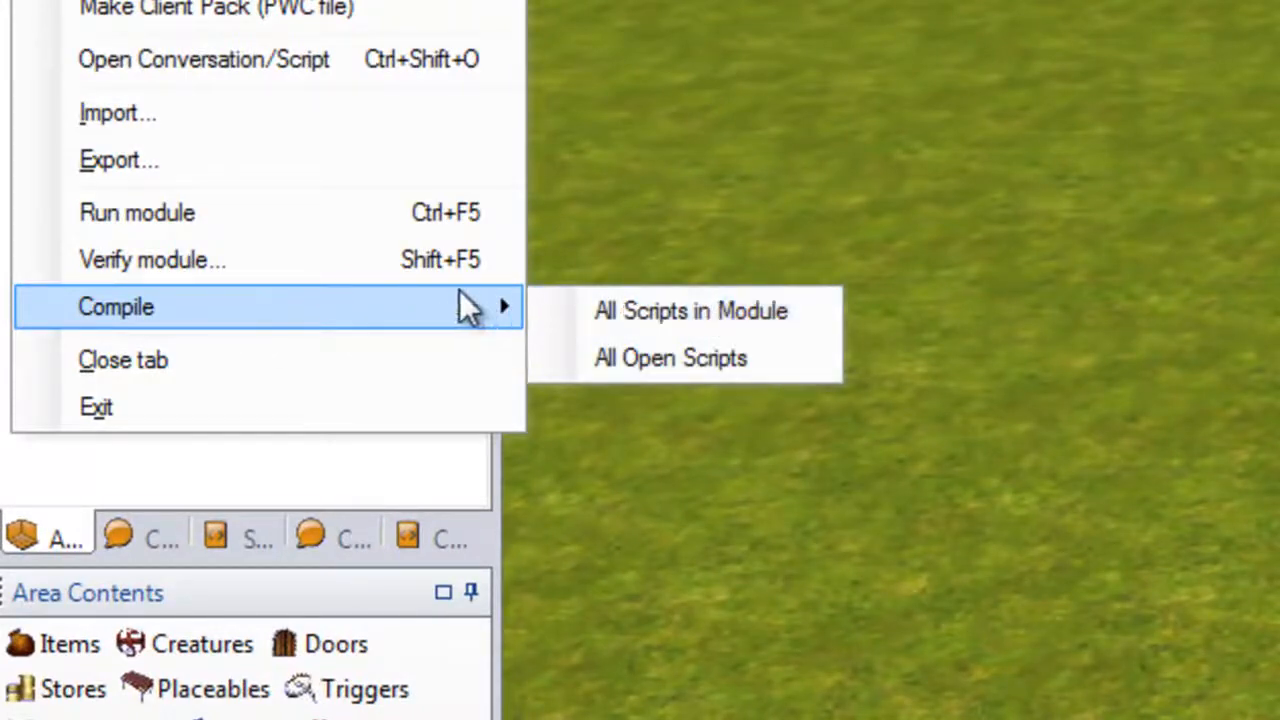
click(566, 310)
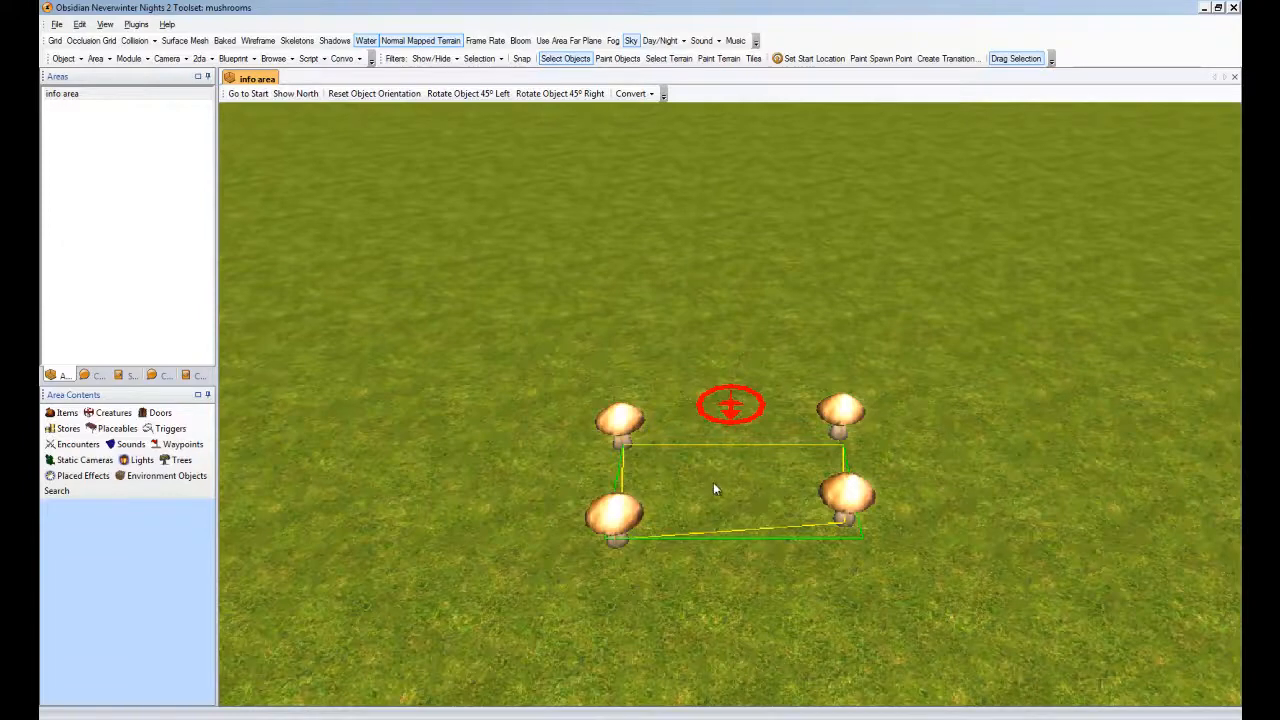
- Open the mushroom patch trigger instance for editing in the Legends Info Plugin
click(136, 24)
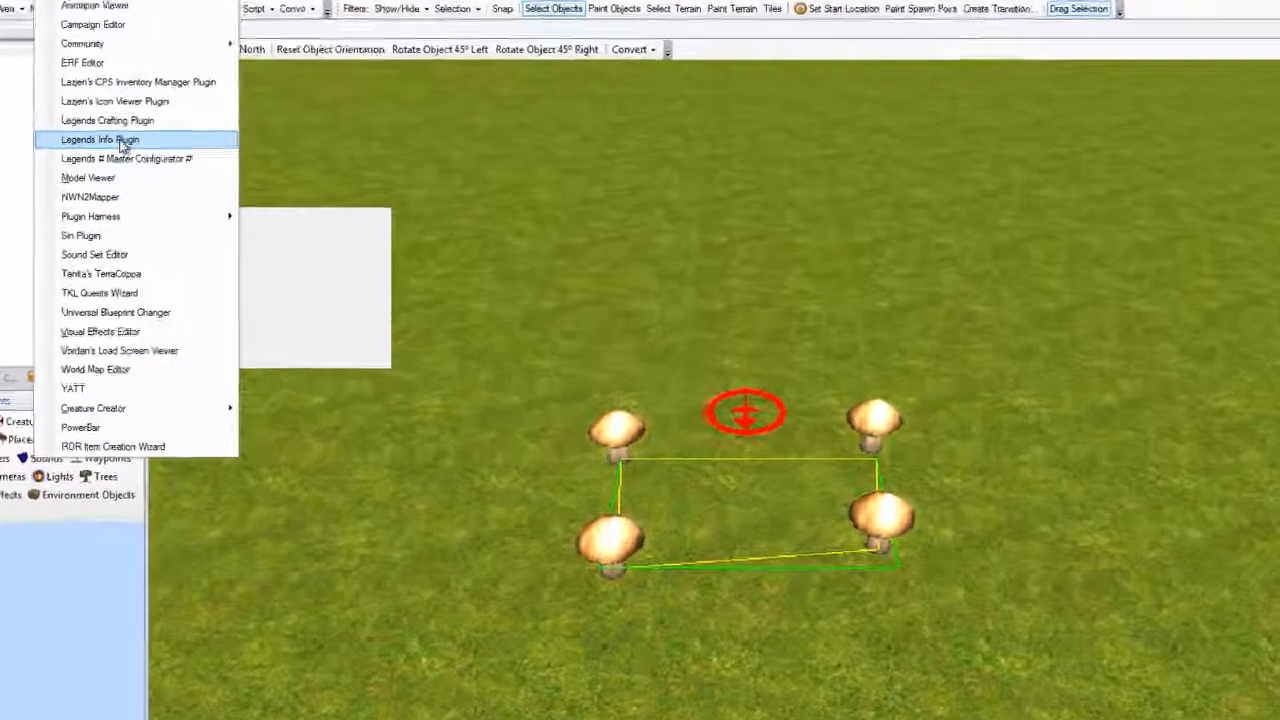
click(123, 145)
click(192, 51)
mouse_move(232, 116)
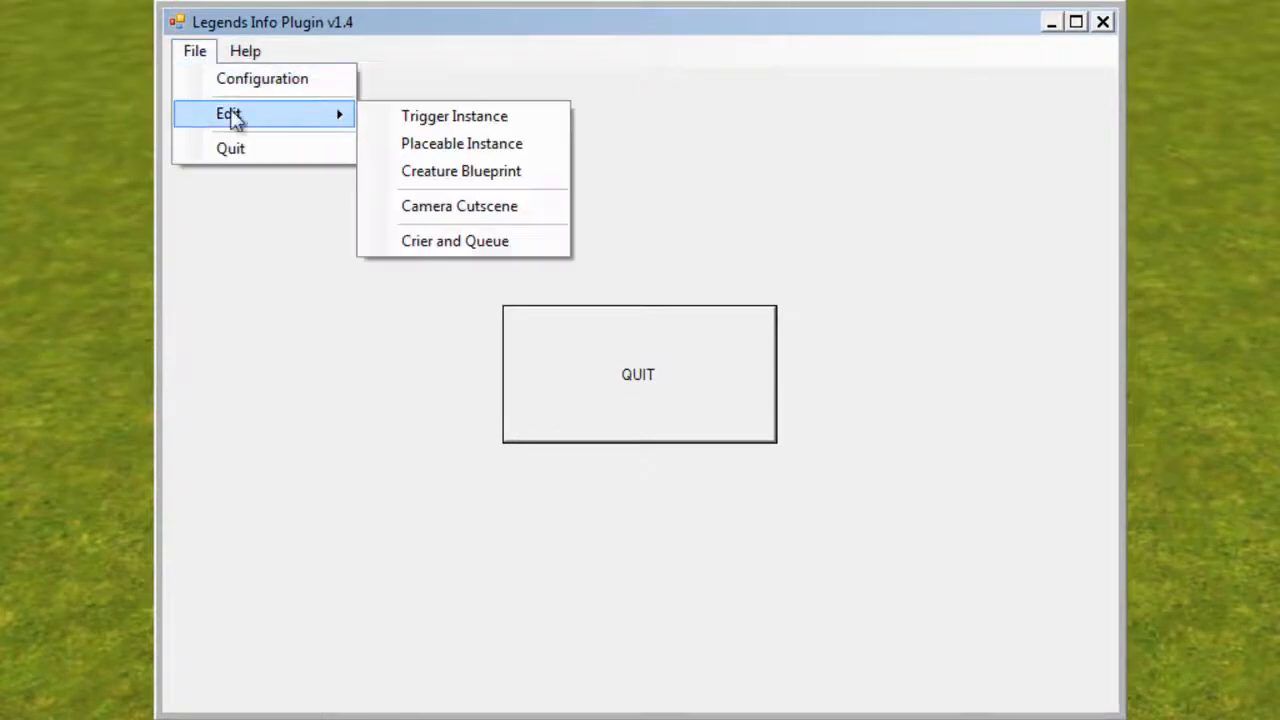
click(454, 118)
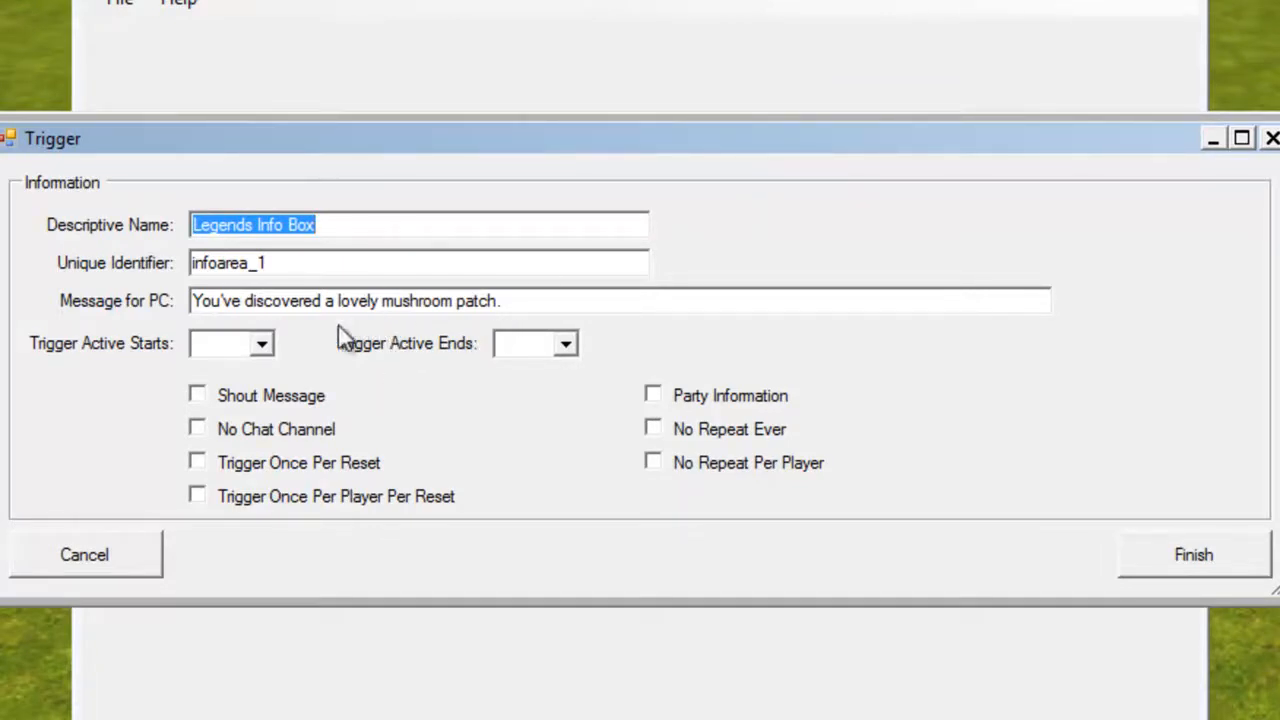
- Set the trigger's active start to 20 and its active end to 2
click(261, 343)
click(545, 343)
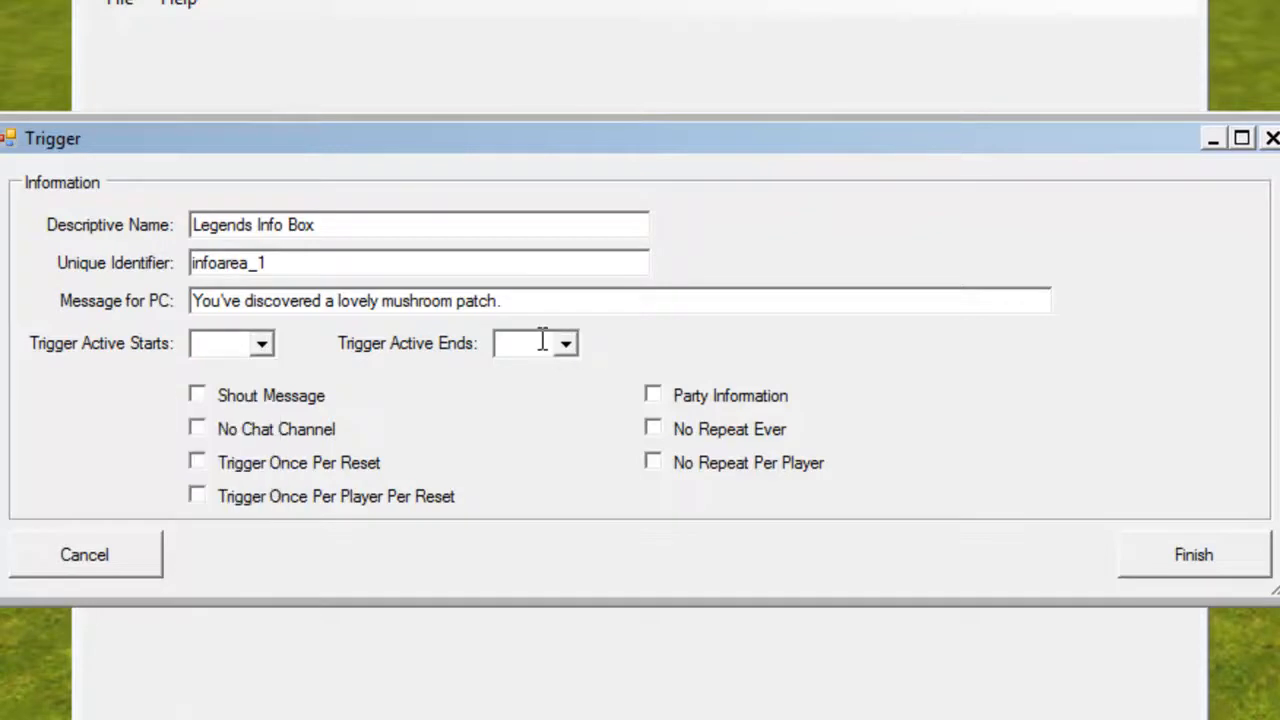
click(566, 343)
click(228, 343)
click(262, 344)
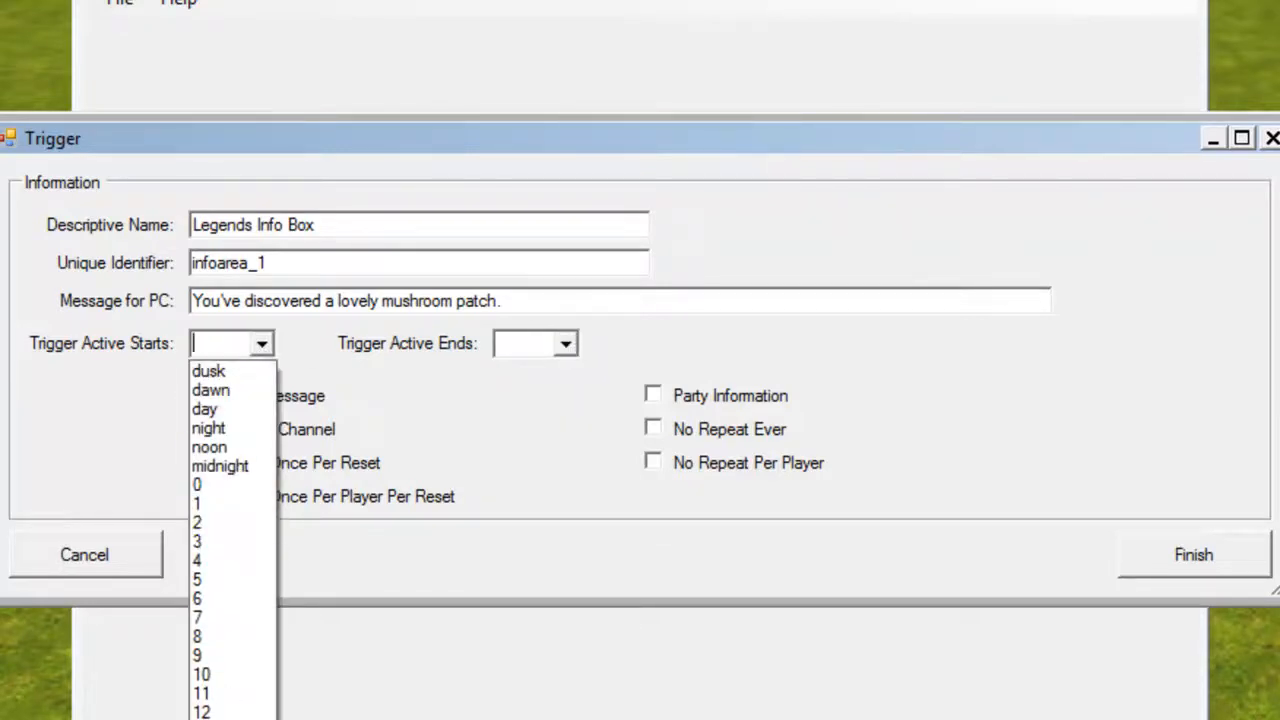
click(228, 719)
click(566, 345)
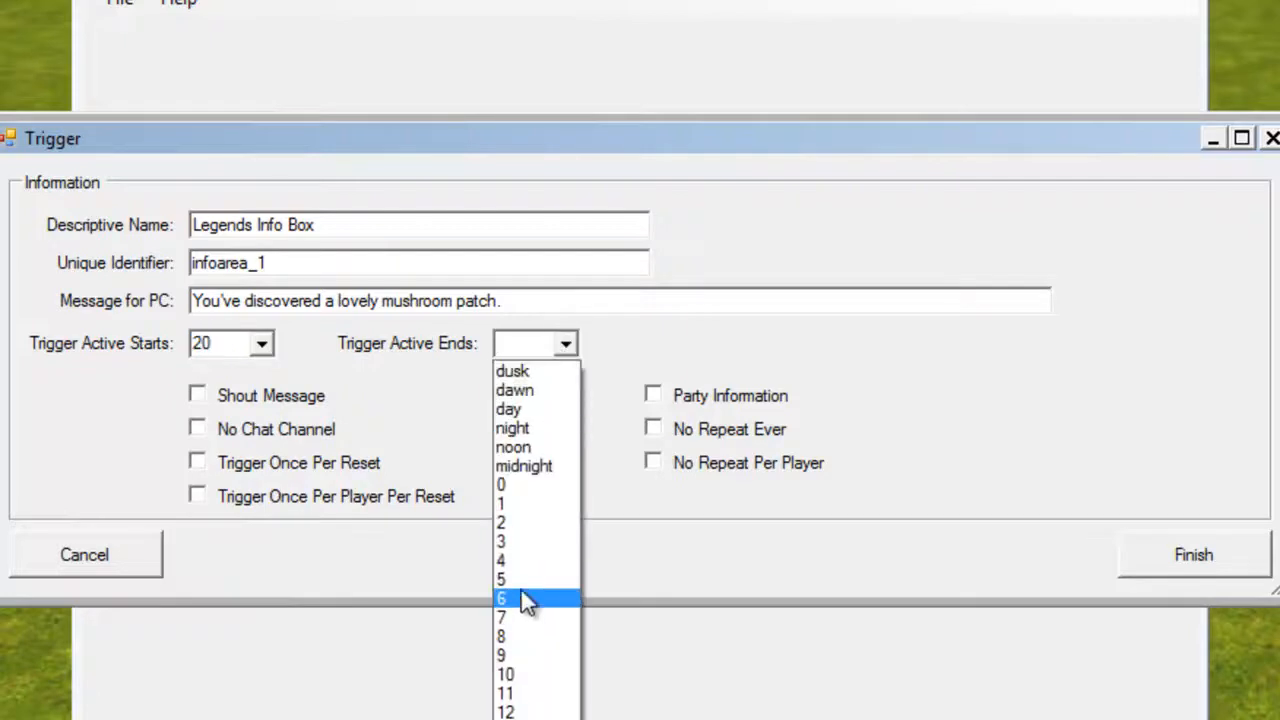
click(521, 523)
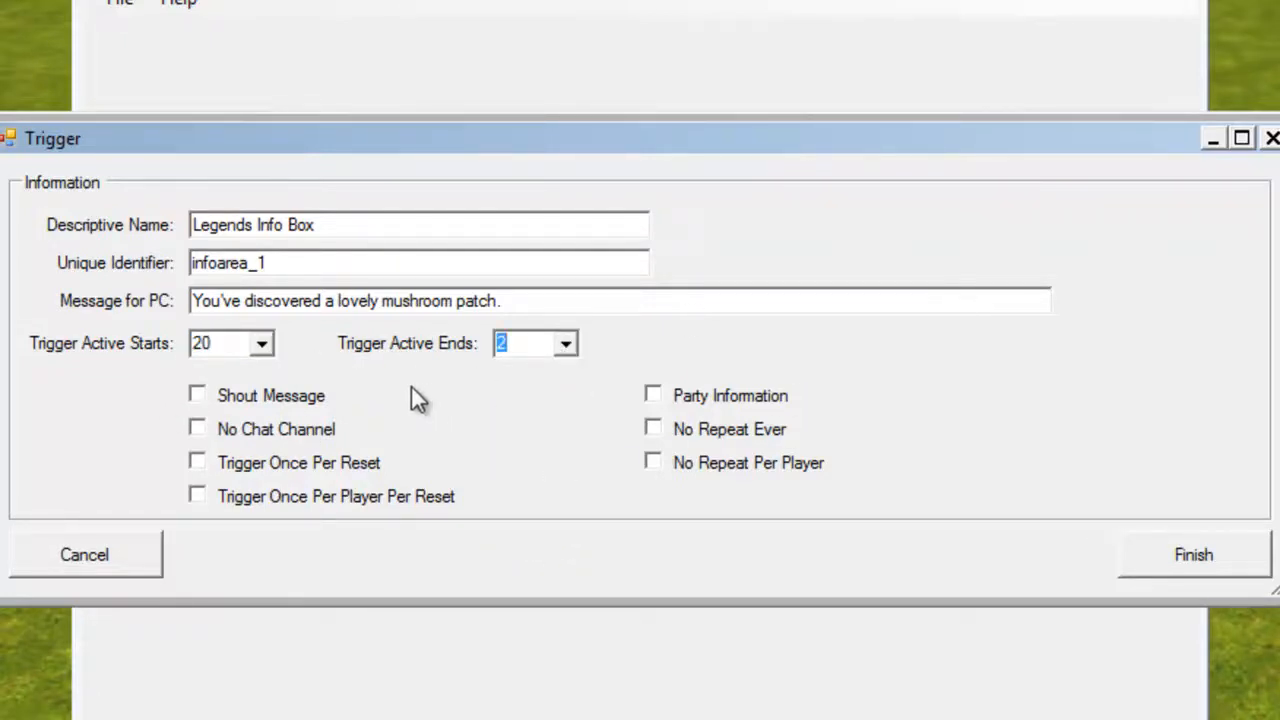
- Clear the trigger's active start and active end values
click(247, 343)
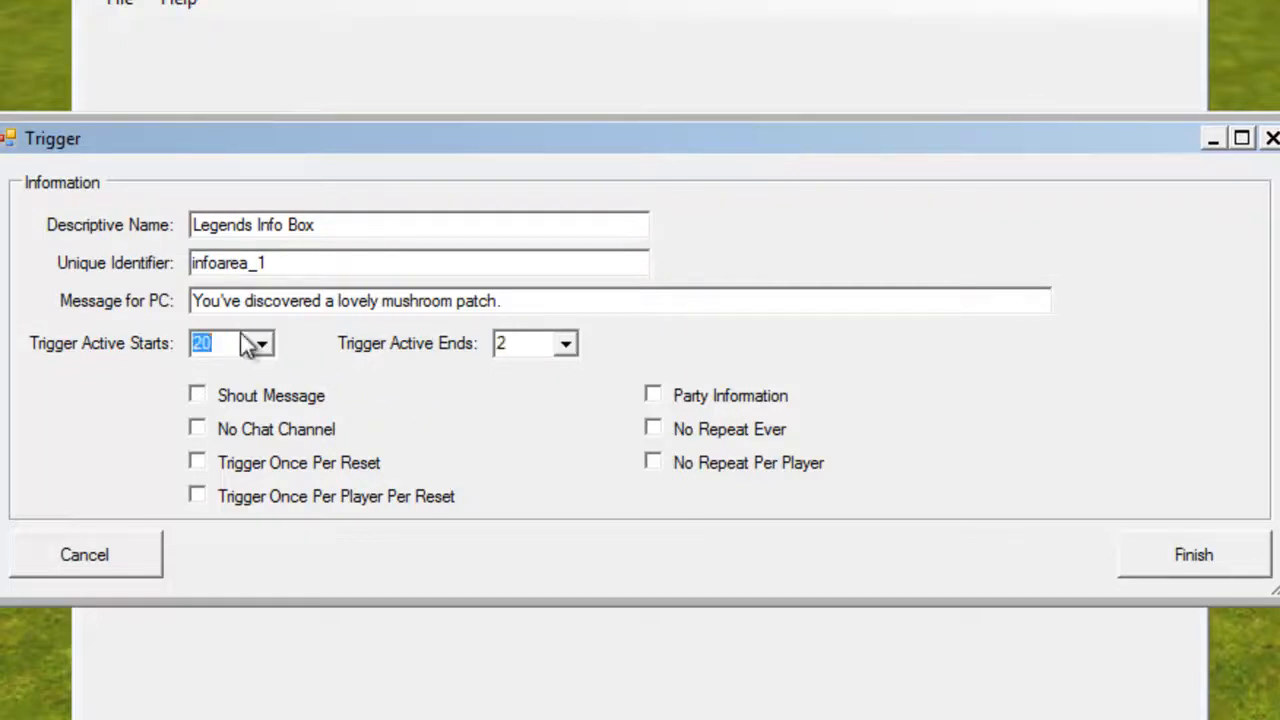
key(BackSpace)
click(534, 343)
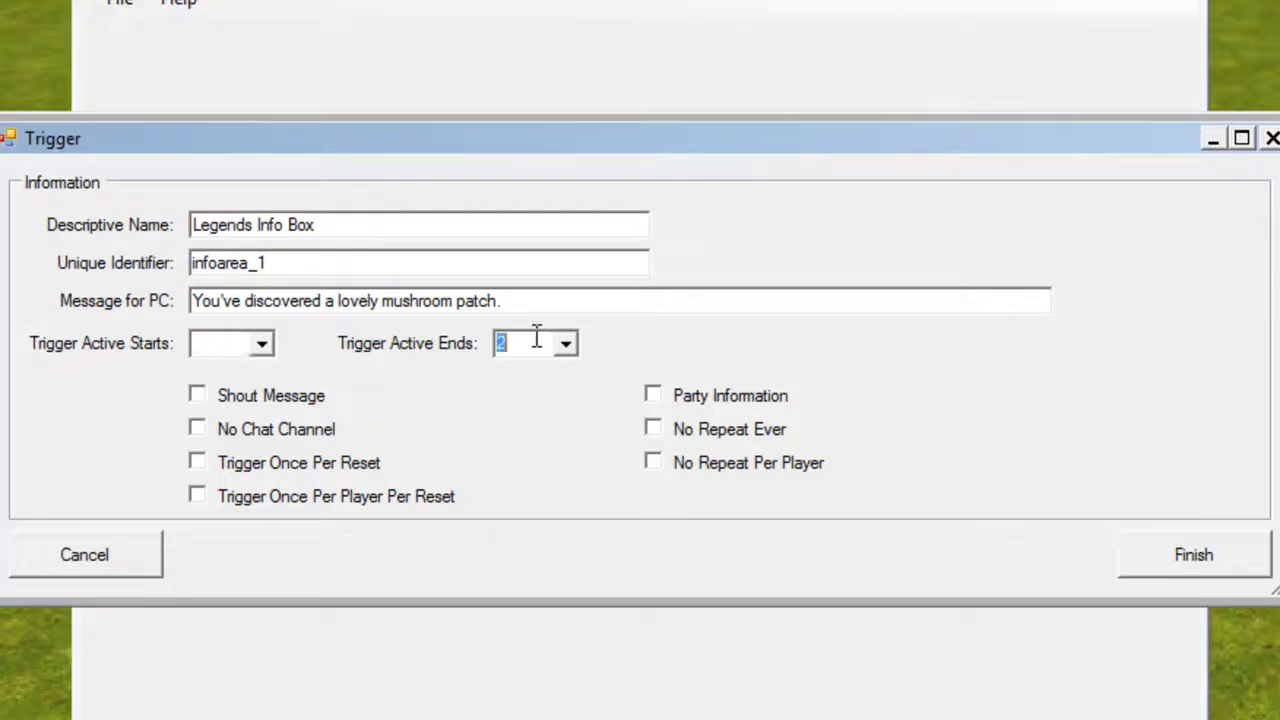
key(BackSpace)
- Enable No Chat Channel and Trigger Once Per Player Per Reset for the trigger and finish editing it
click(210, 435)
click(199, 497)
click(1157, 564)
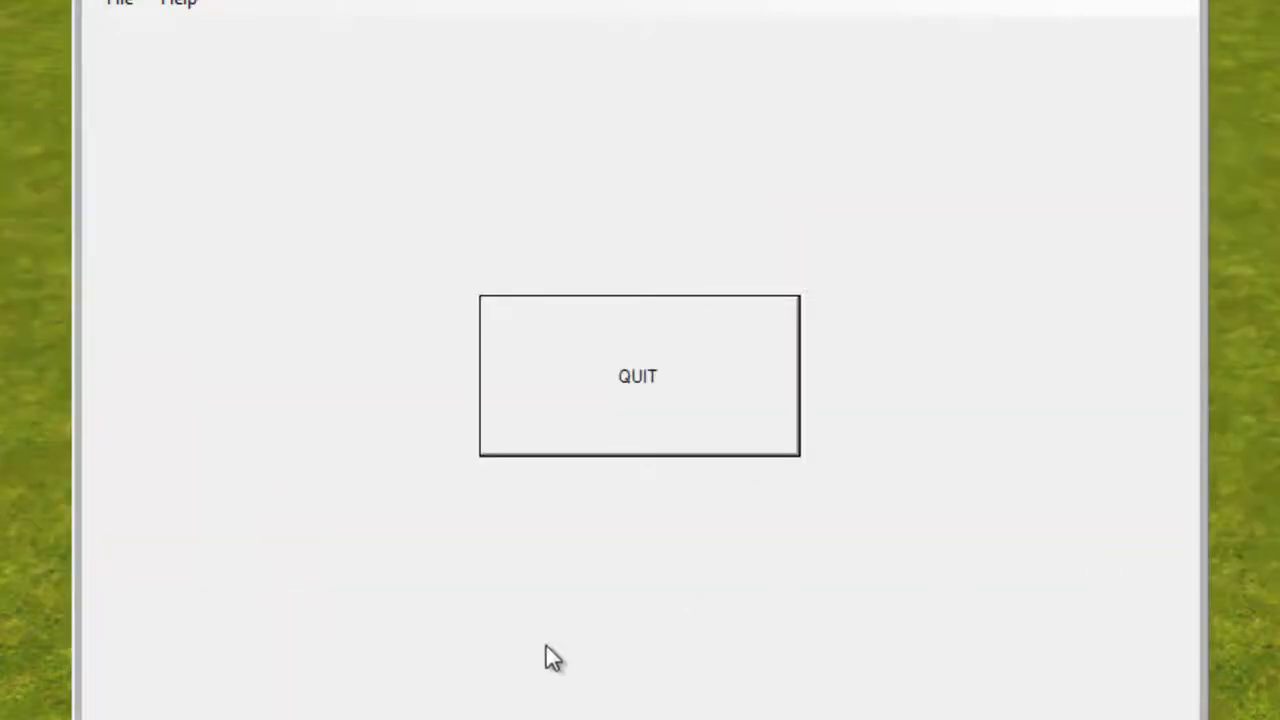
- Quit the Legends Info Plugin and save the mushrooms module
click(646, 378)
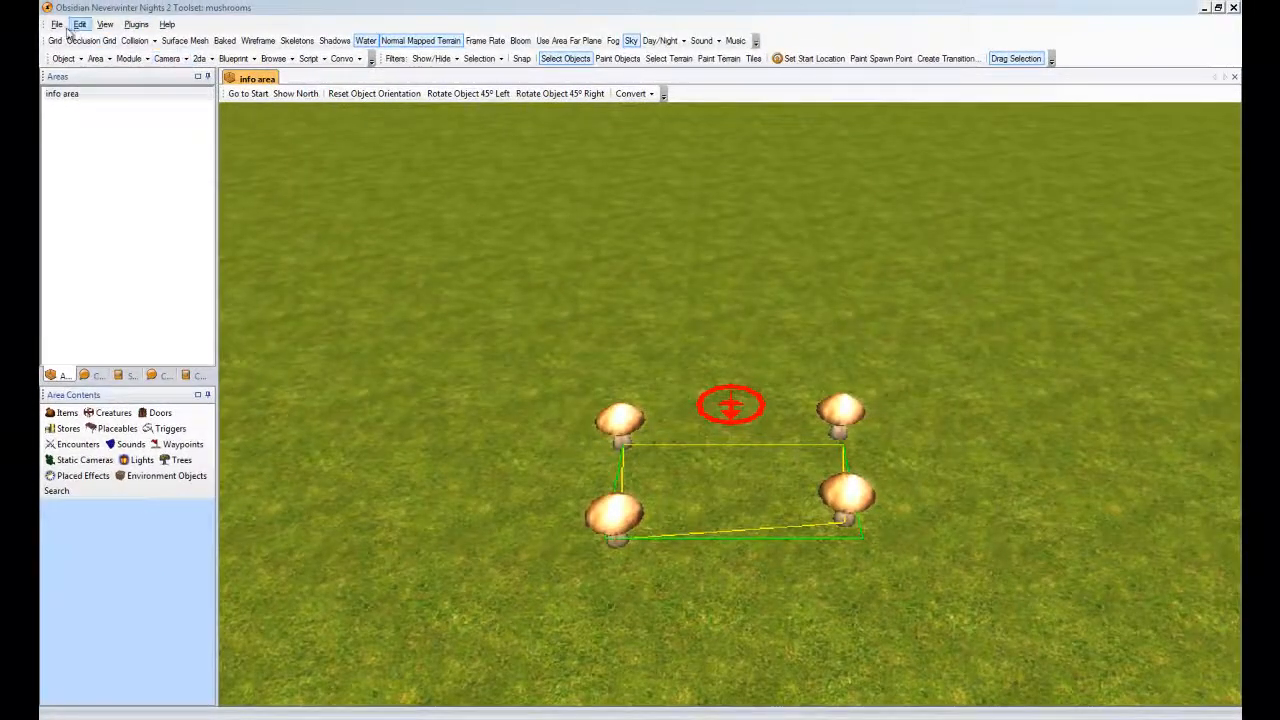
click(57, 24)
click(72, 72)
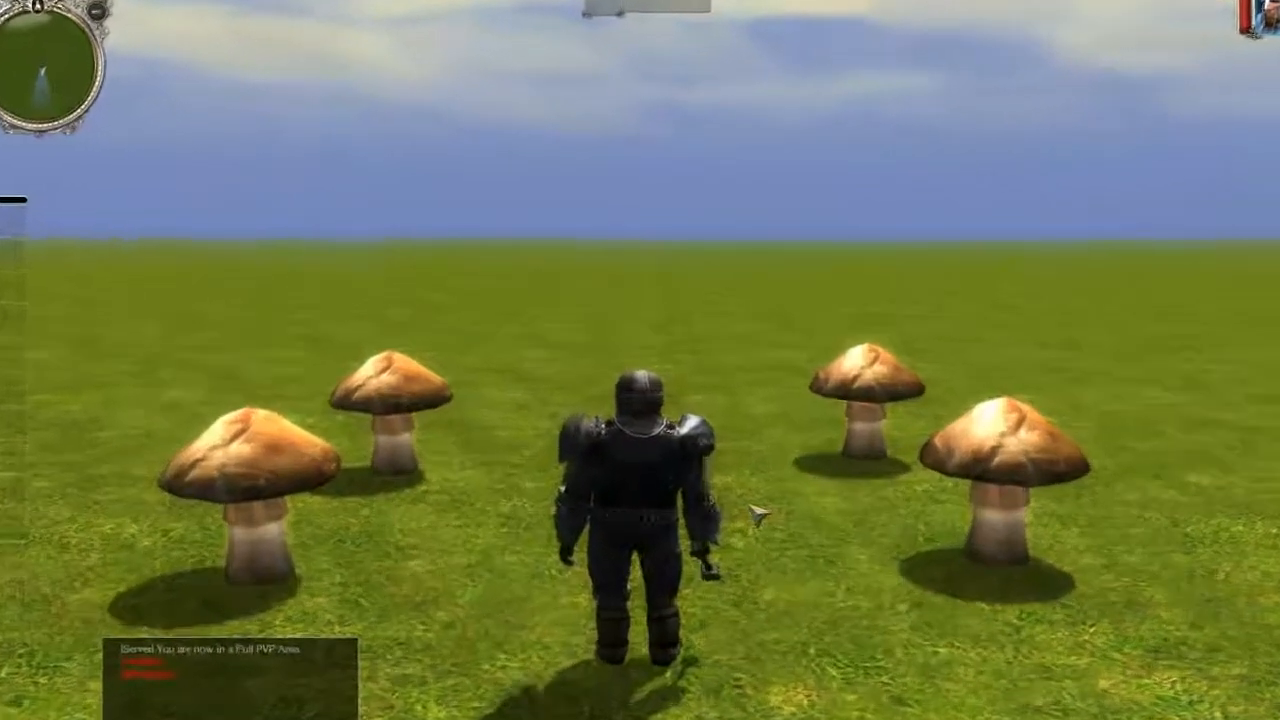
- Walk the character in and out of the four-mushroom patch in the game to test its information trigger
click(755, 511)
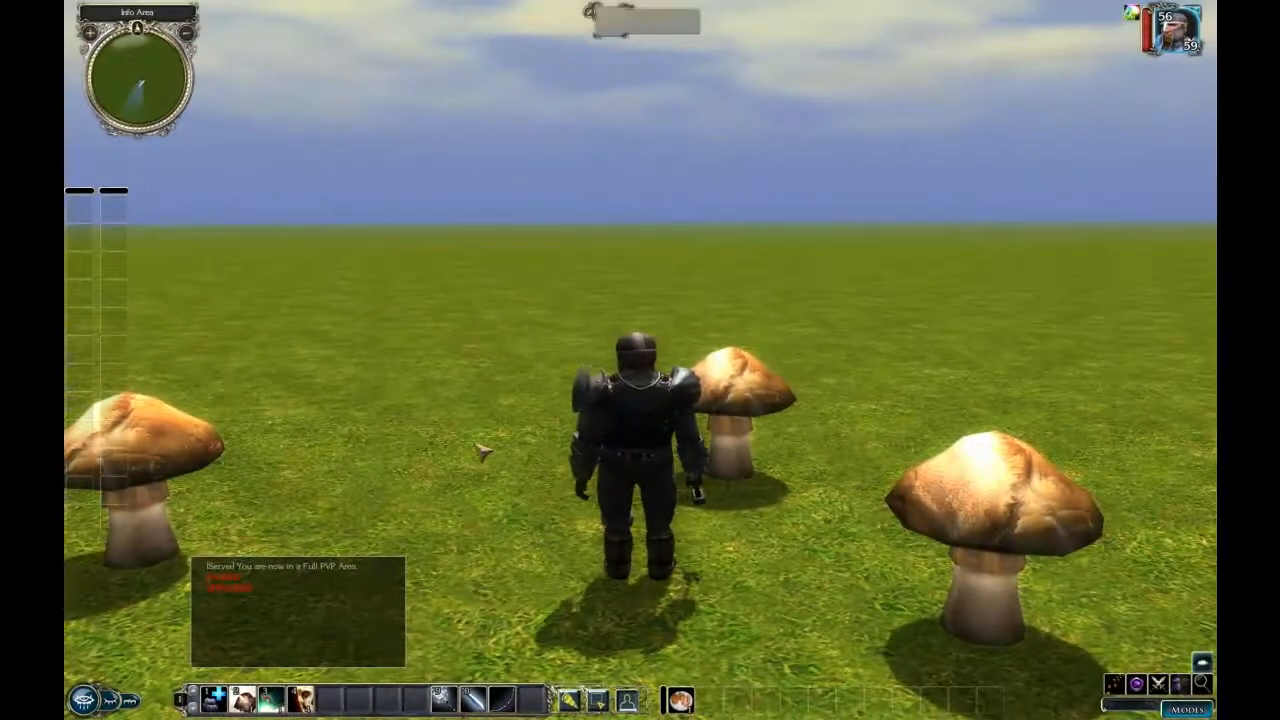
click(483, 453)
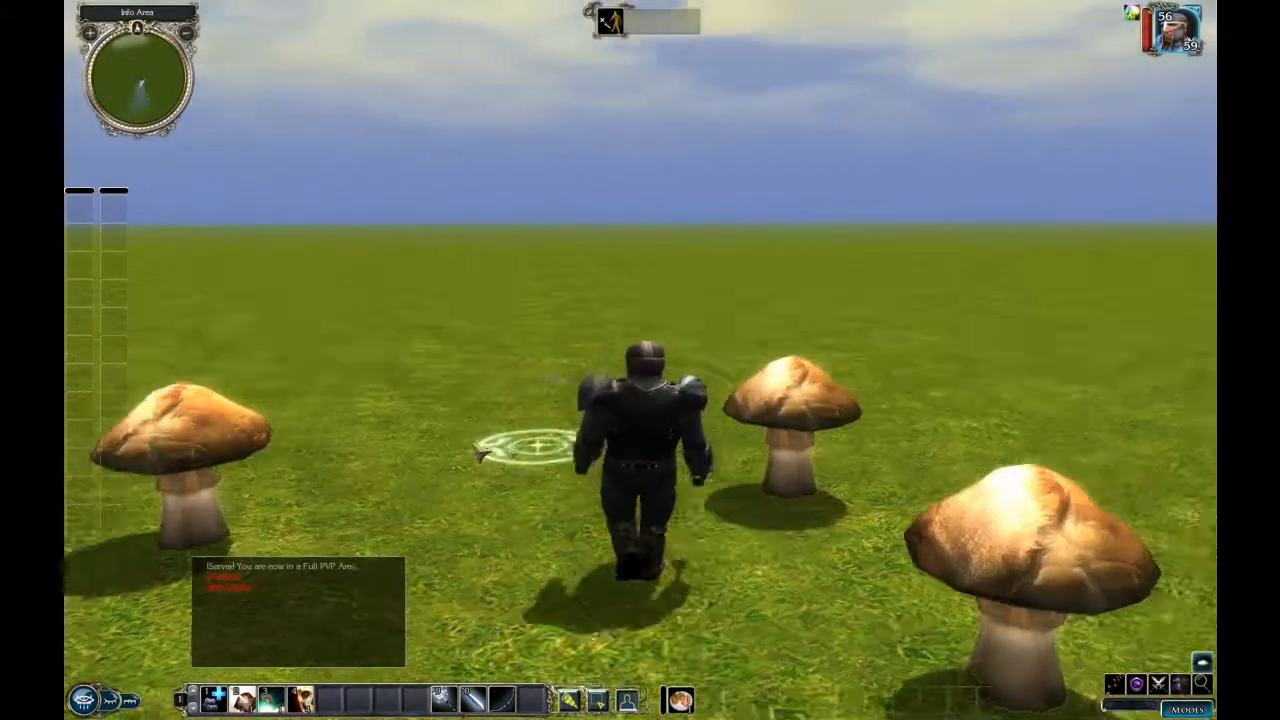
click(575, 521)
key(a)
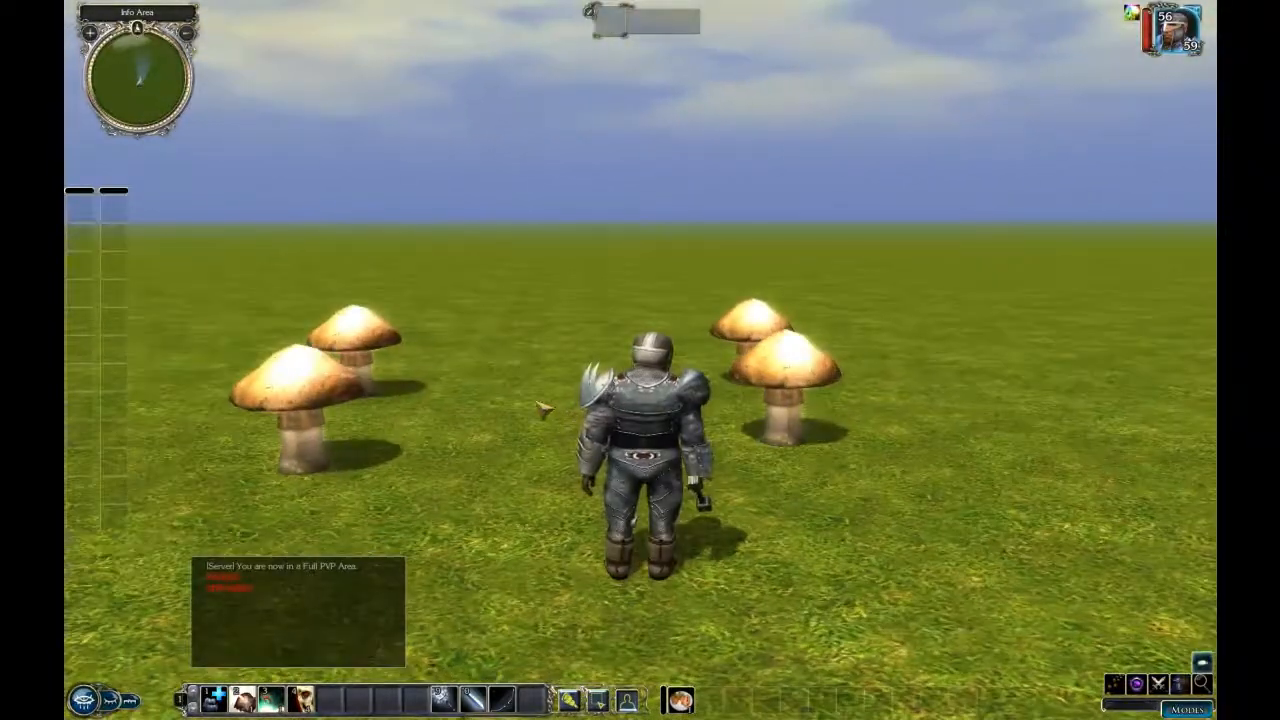
click(548, 407)
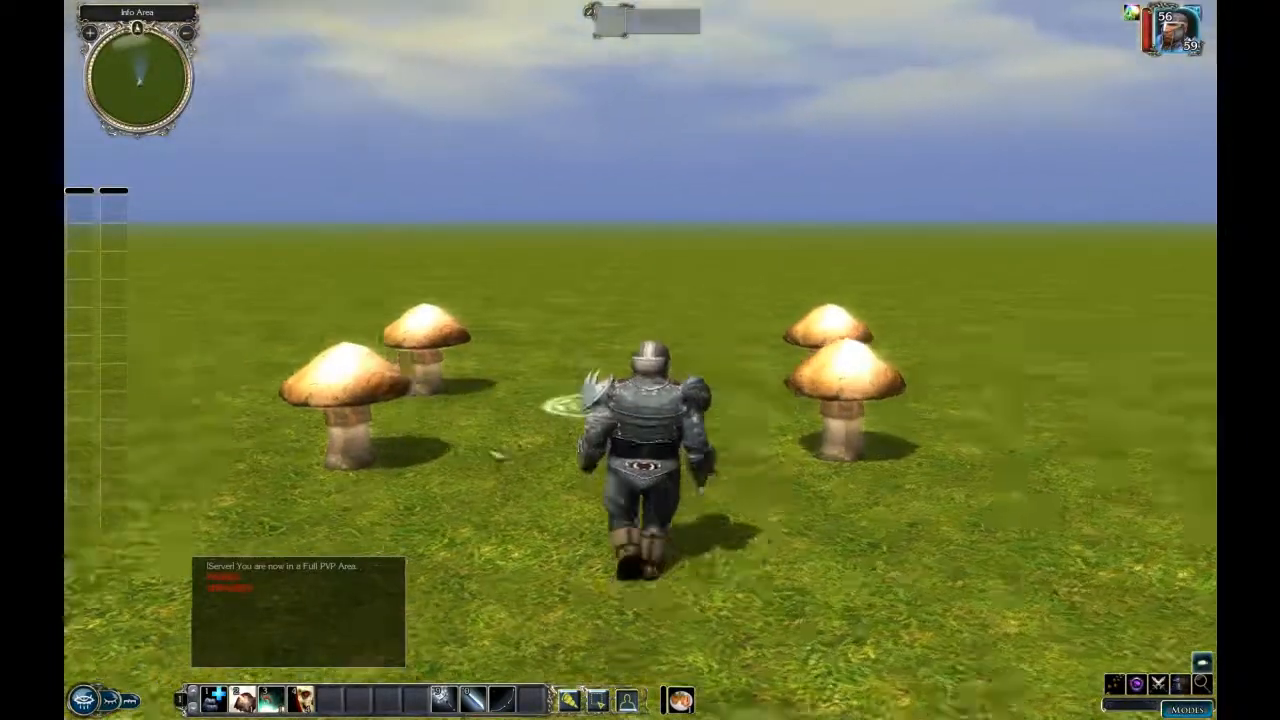
click(748, 438)
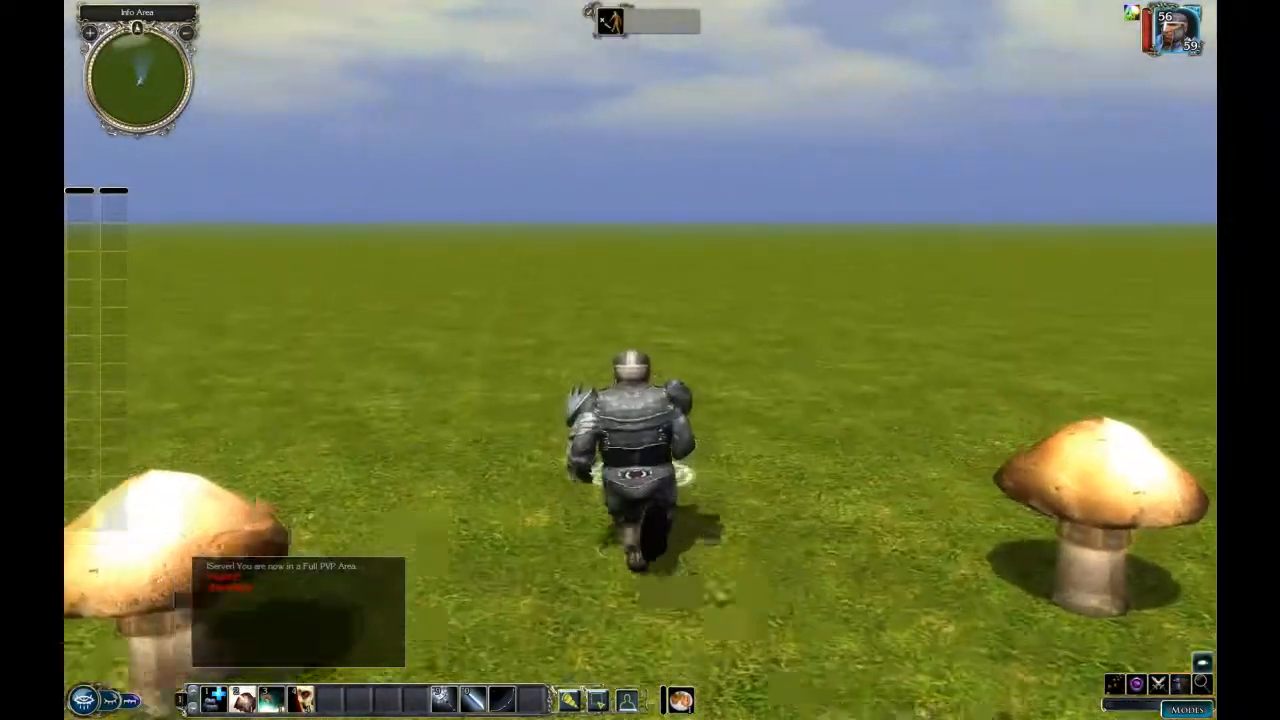
key(d)
click(857, 472)
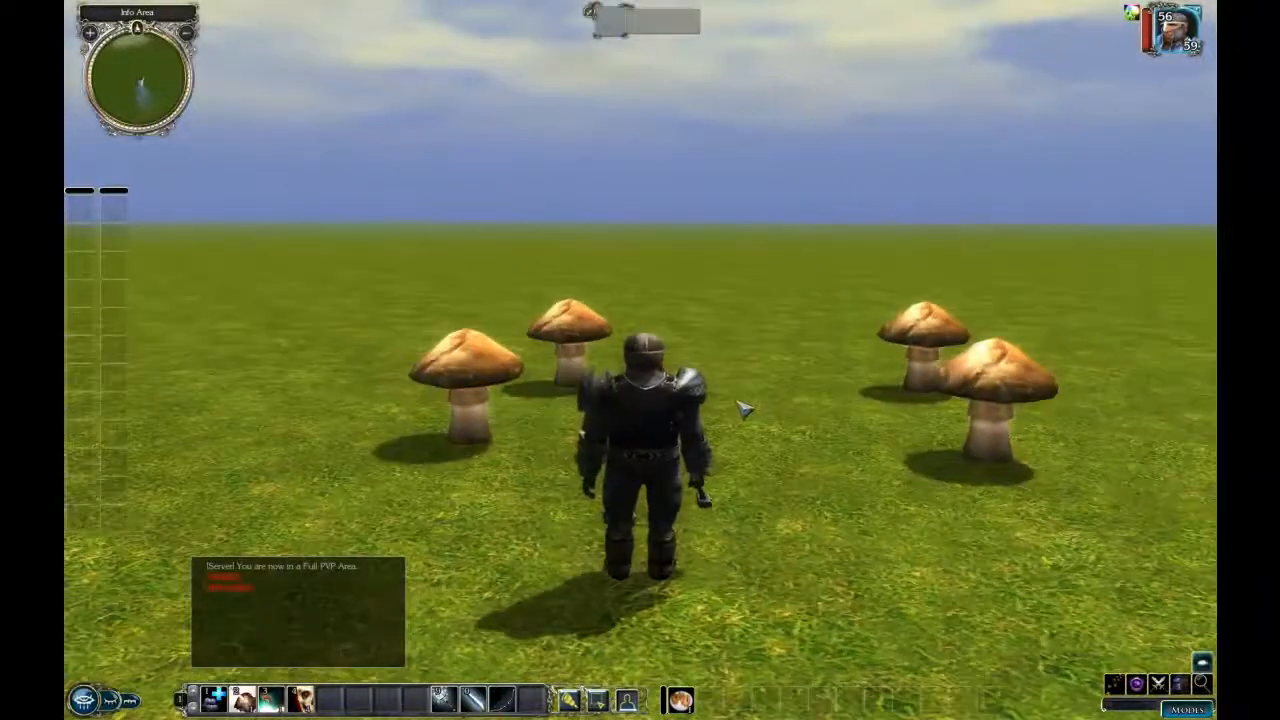
click(737, 462)
click(519, 590)
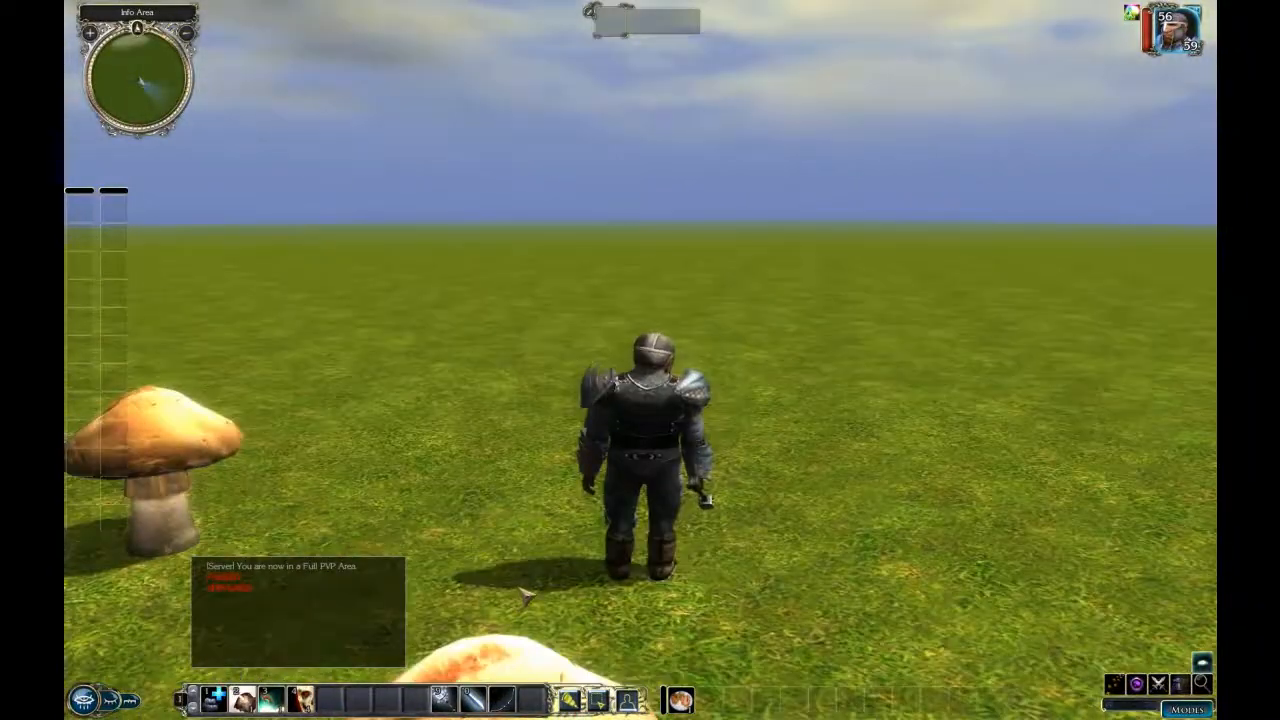
click(525, 596)
click(548, 477)
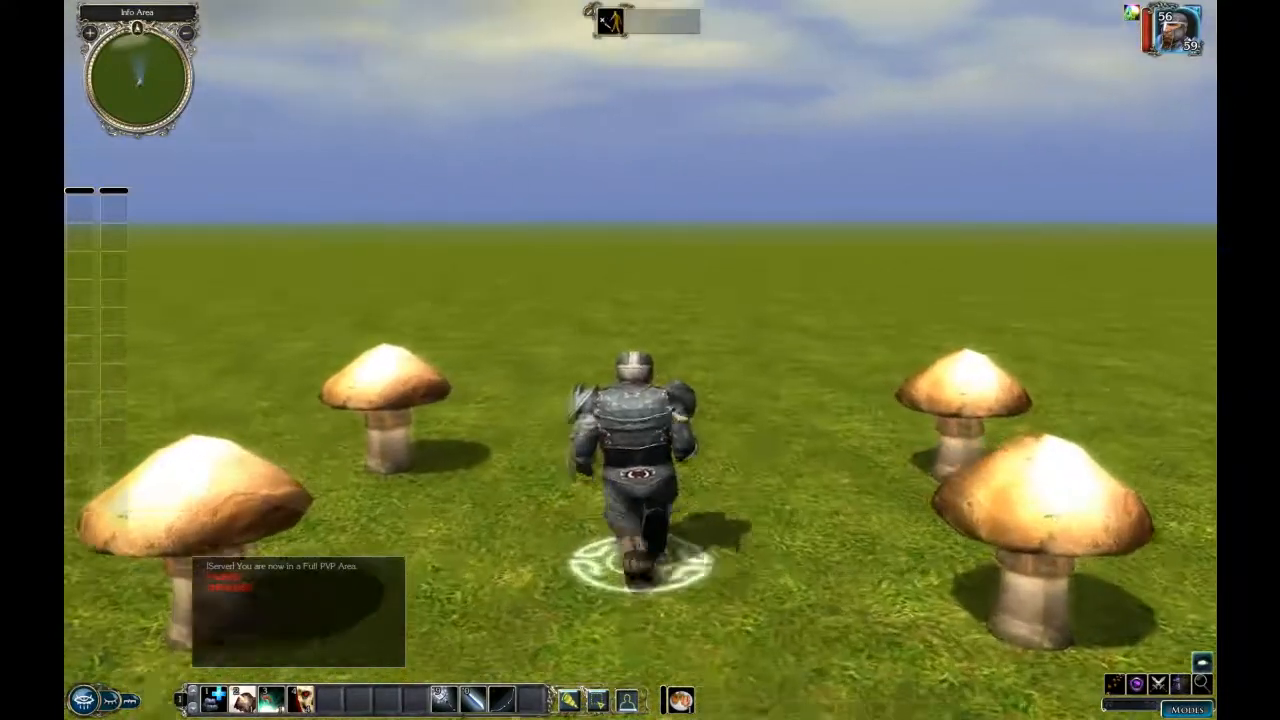
click(724, 421)
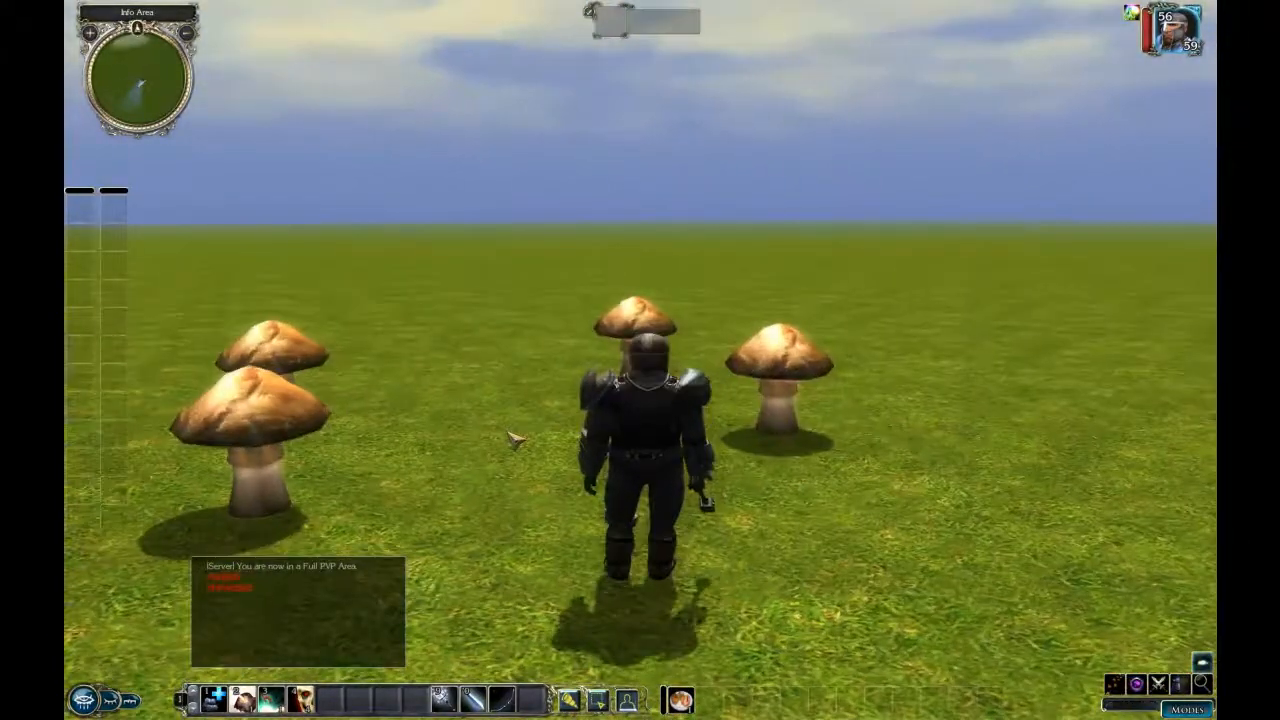
click(516, 441)
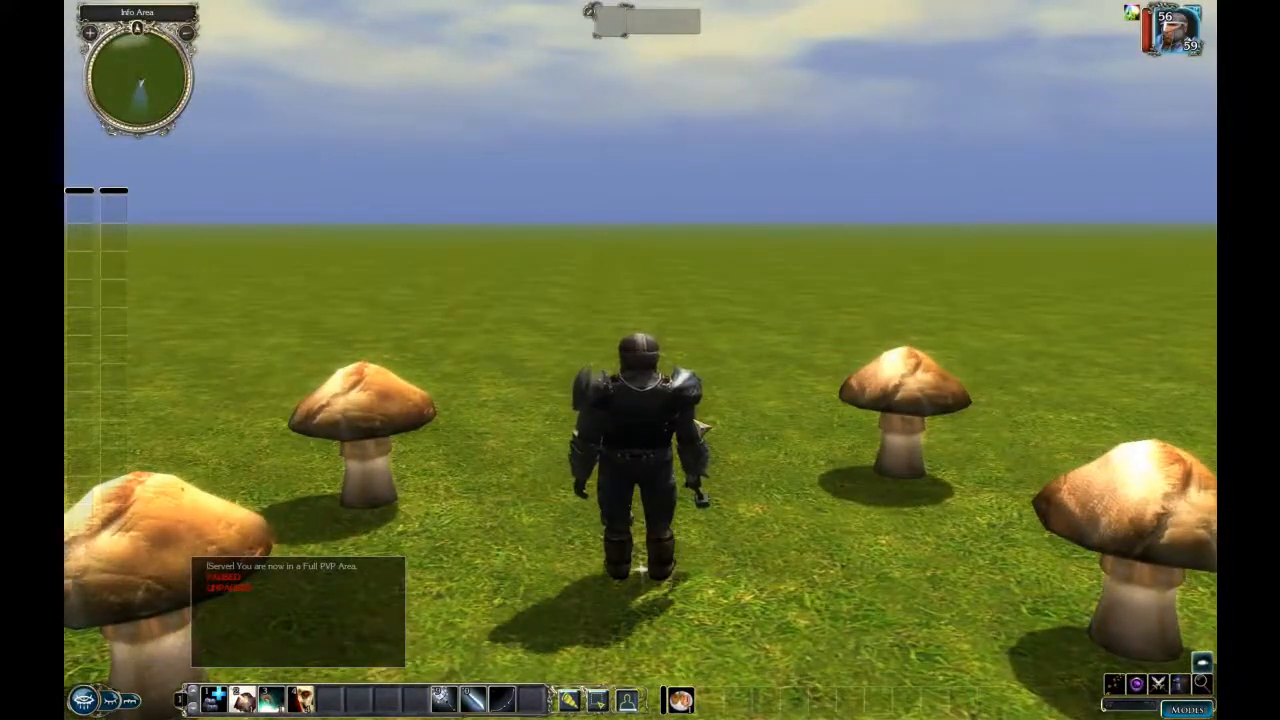
click(740, 398)
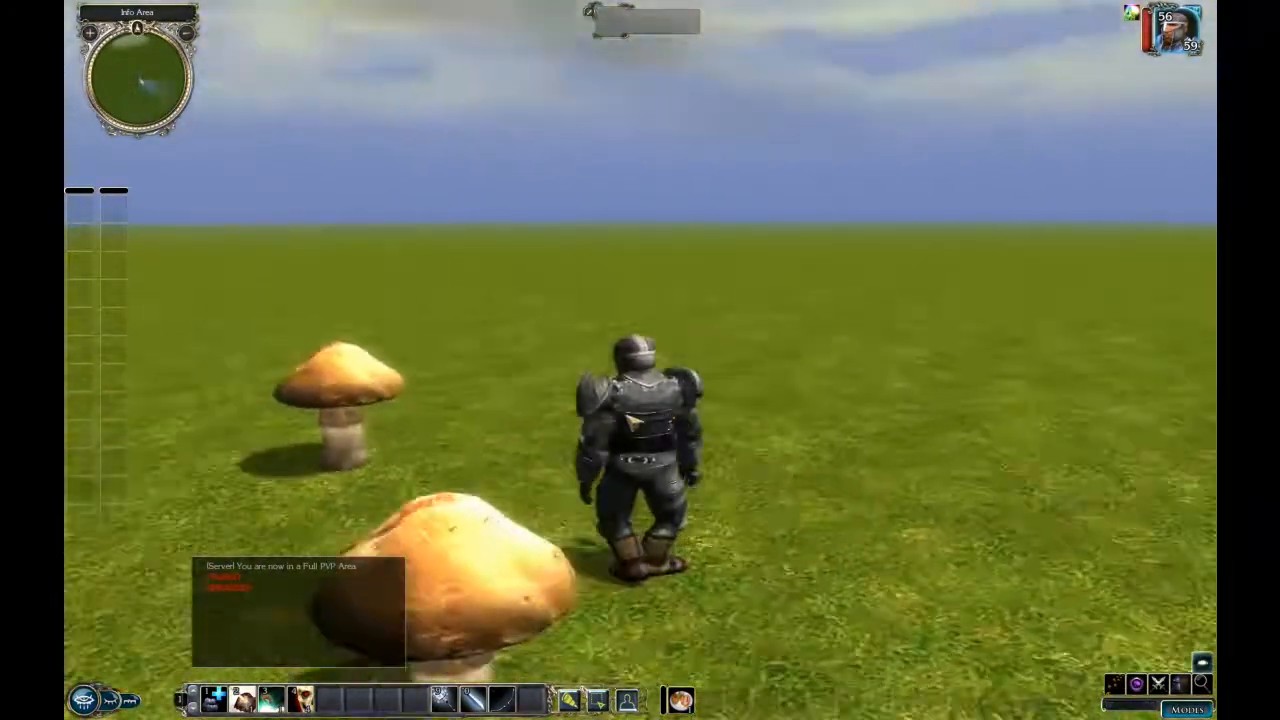
click(514, 446)
click(800, 457)
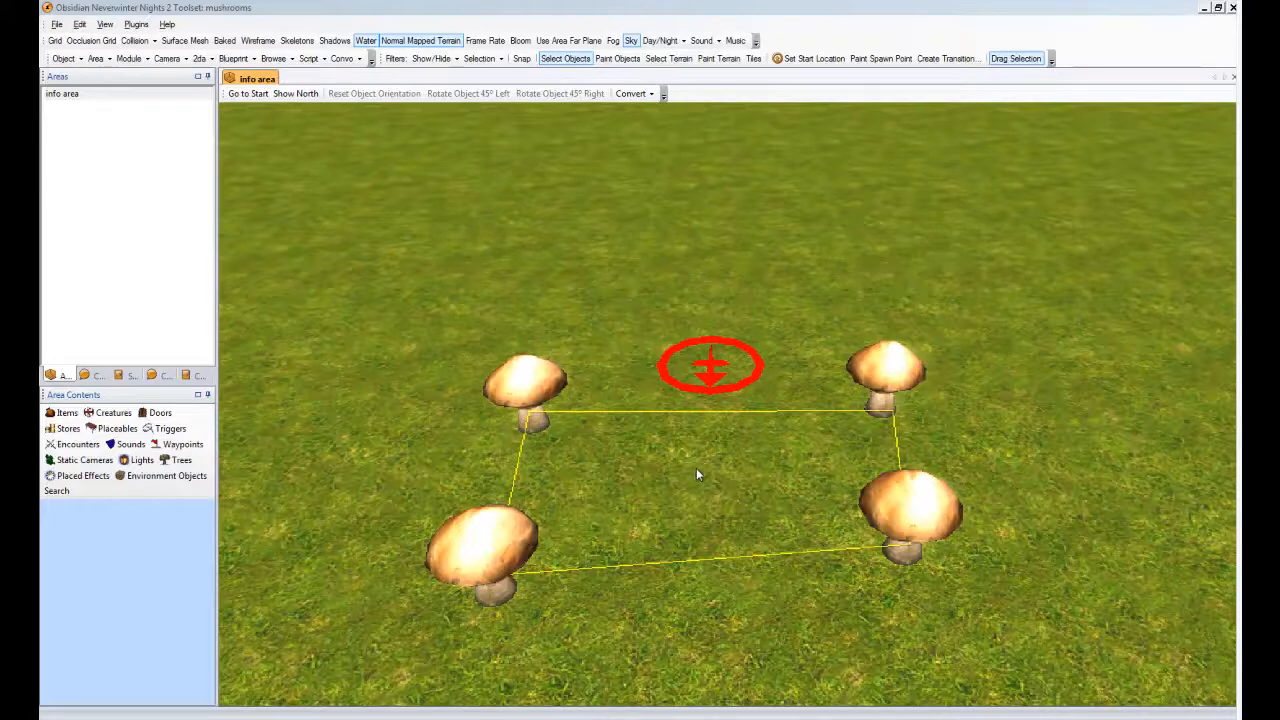
- Back in the toolset, paint one extra mushroom on the grass just outside the west side of the trigger area
click(573, 12)
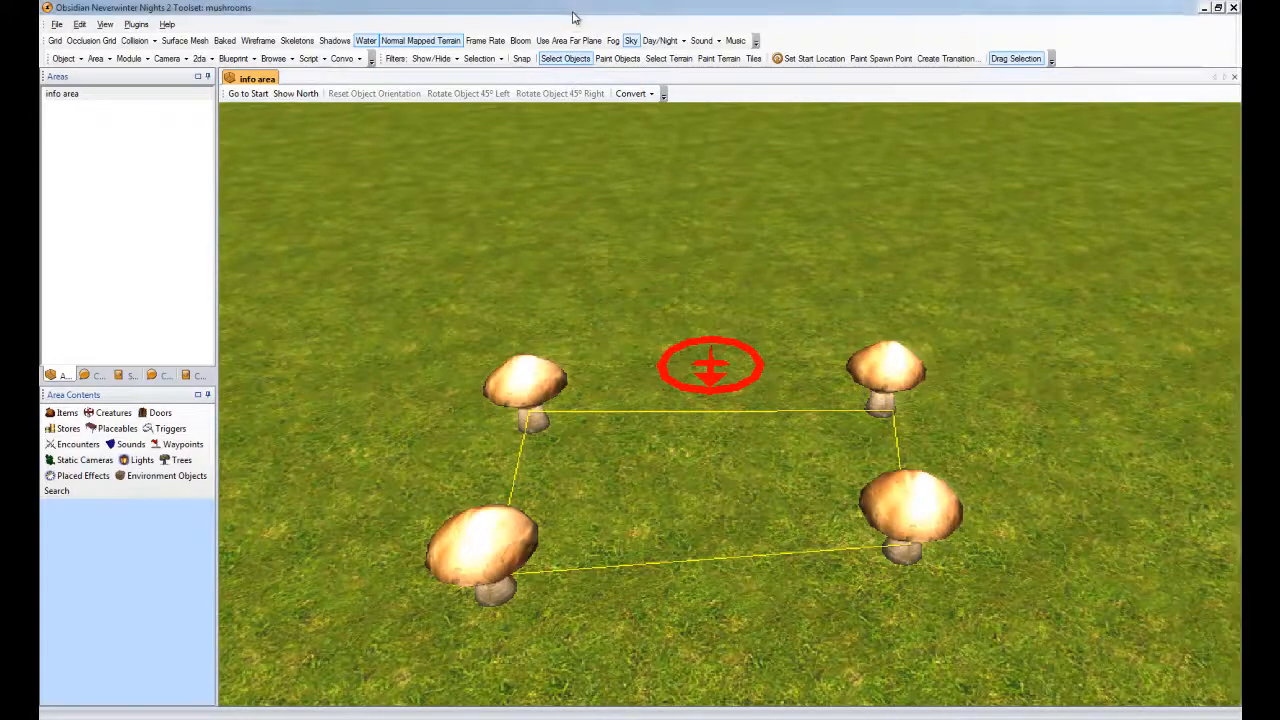
scroll(720, 430, down, 3)
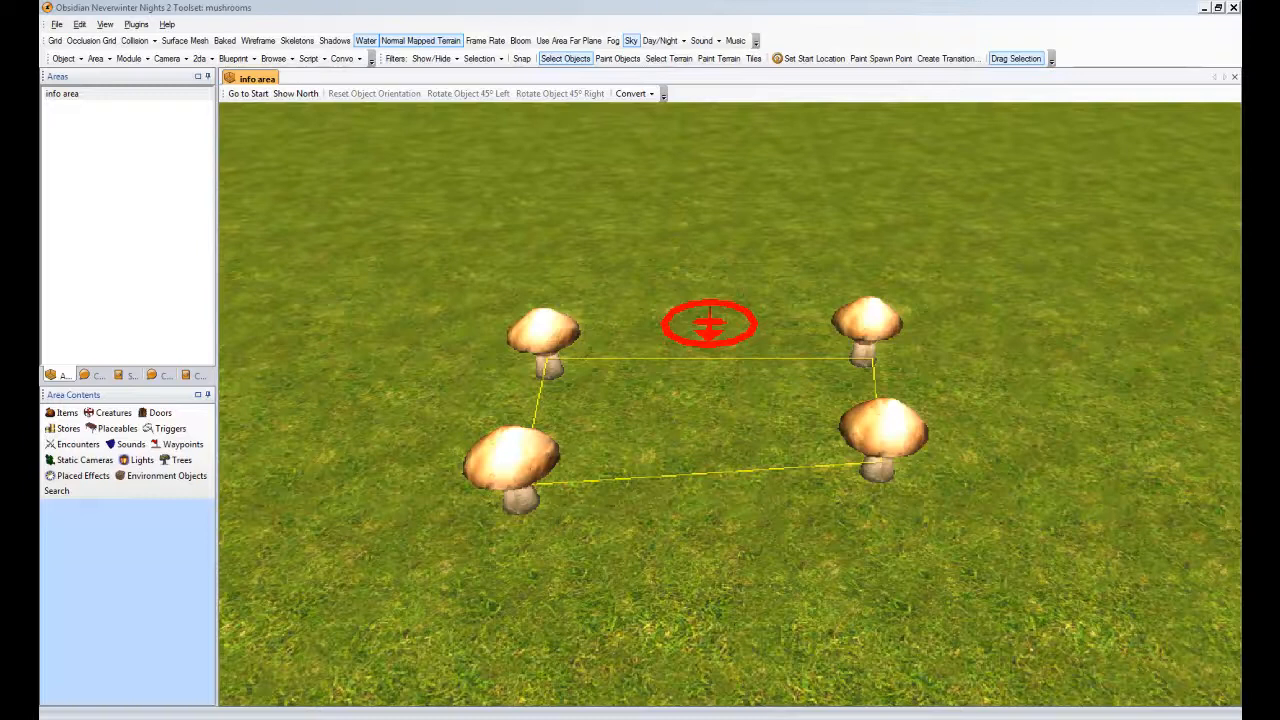
click(617, 58)
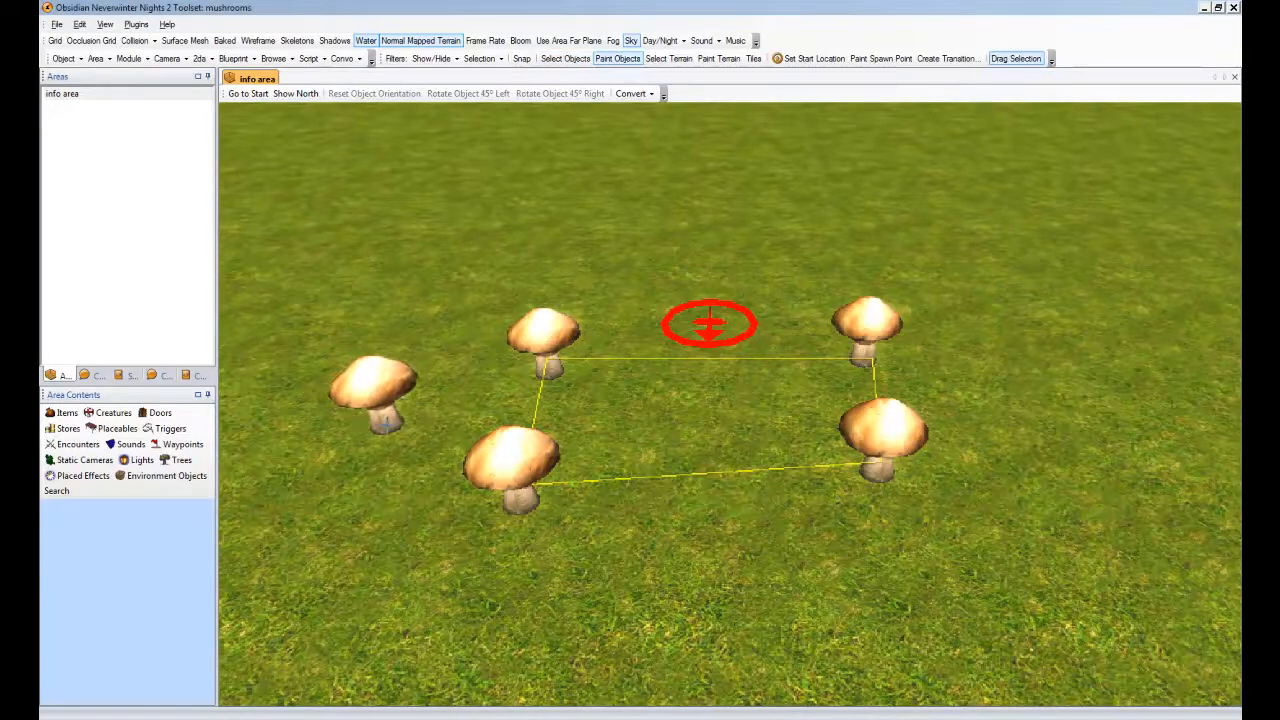
click(384, 420)
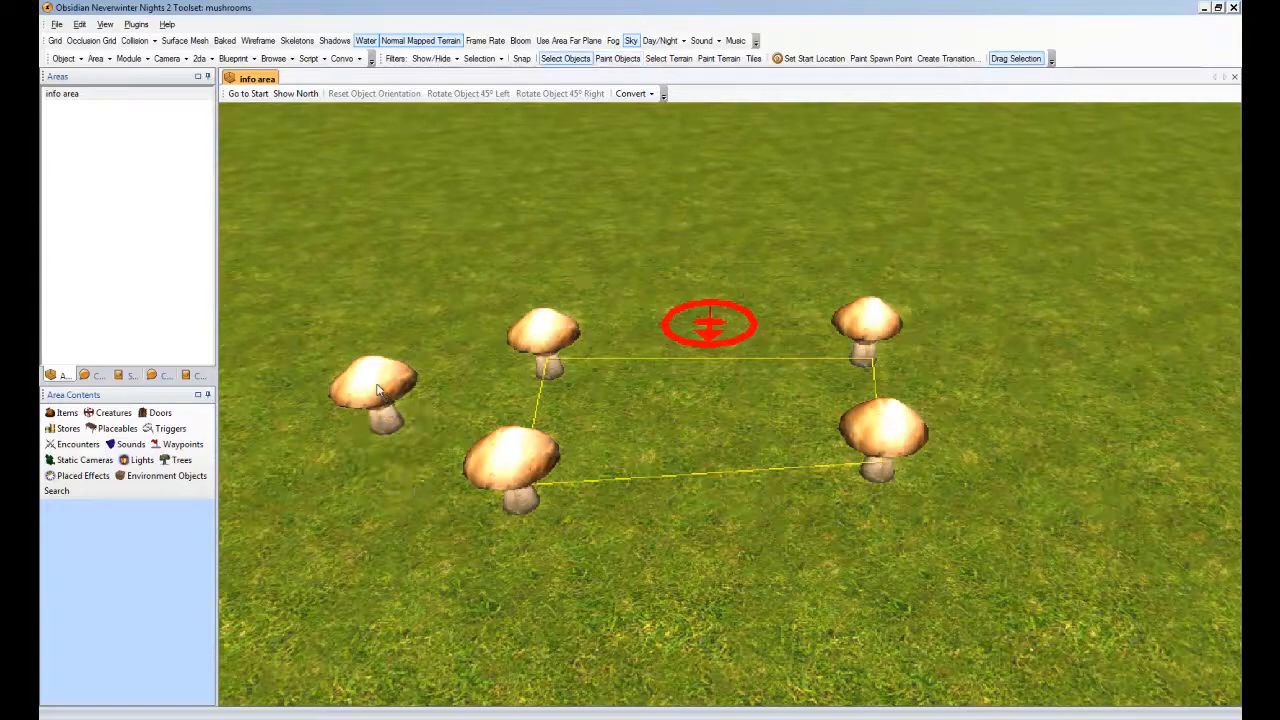
- Select the extra mushroom outside the trigger area and open it for placeable instance editing in the Legends Info Plugin
mouse_move(694, 514)
middle_down()
mouse_move(727, 514)
mouse_move(719, 522)
middle_up()
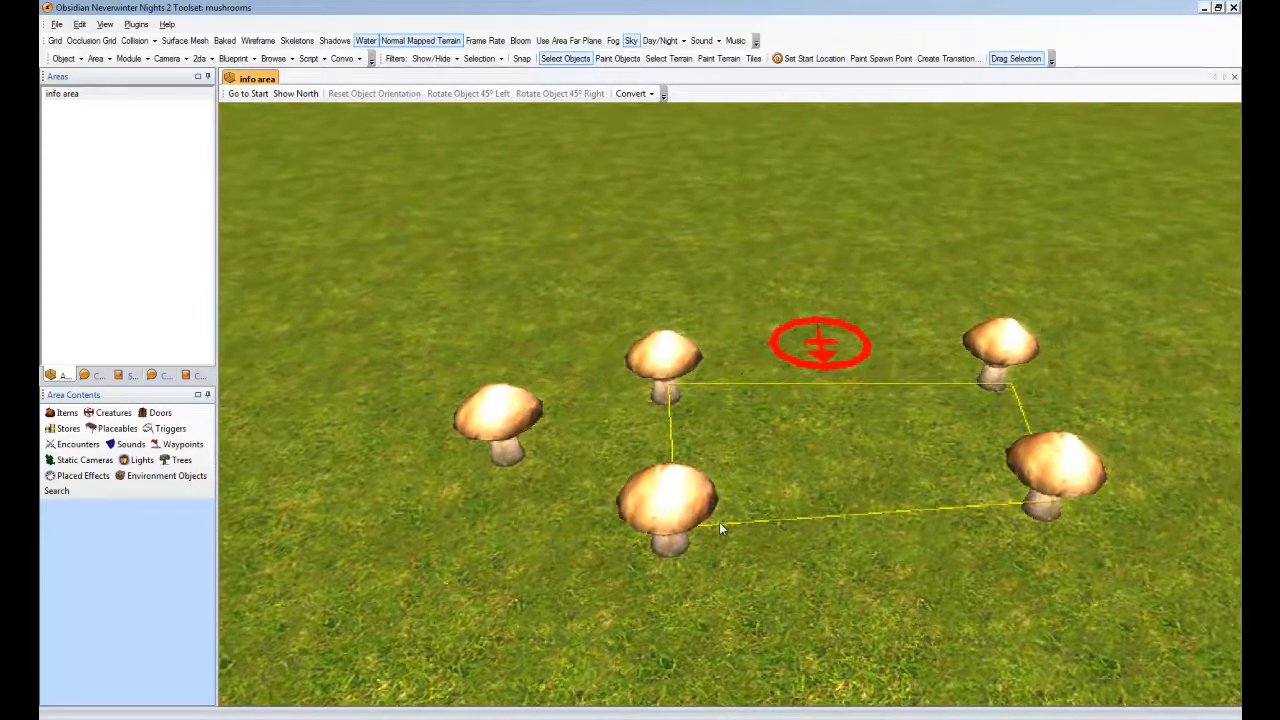
click(503, 425)
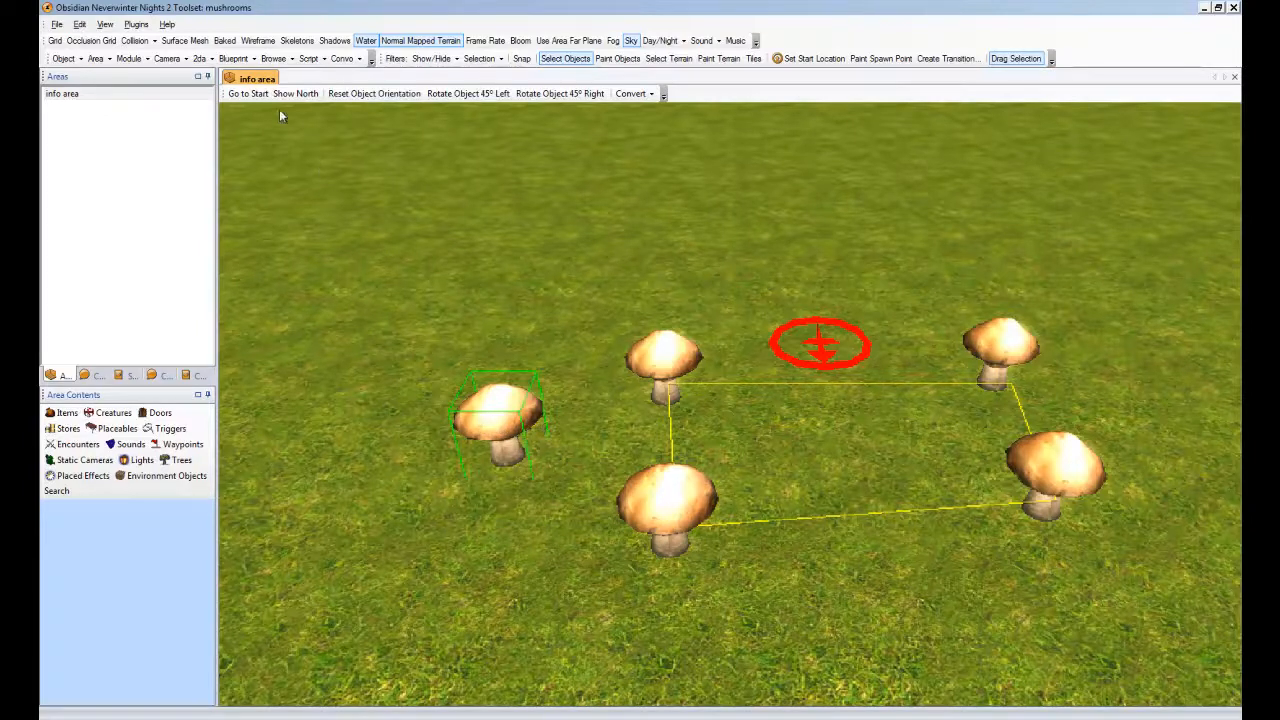
click(136, 24)
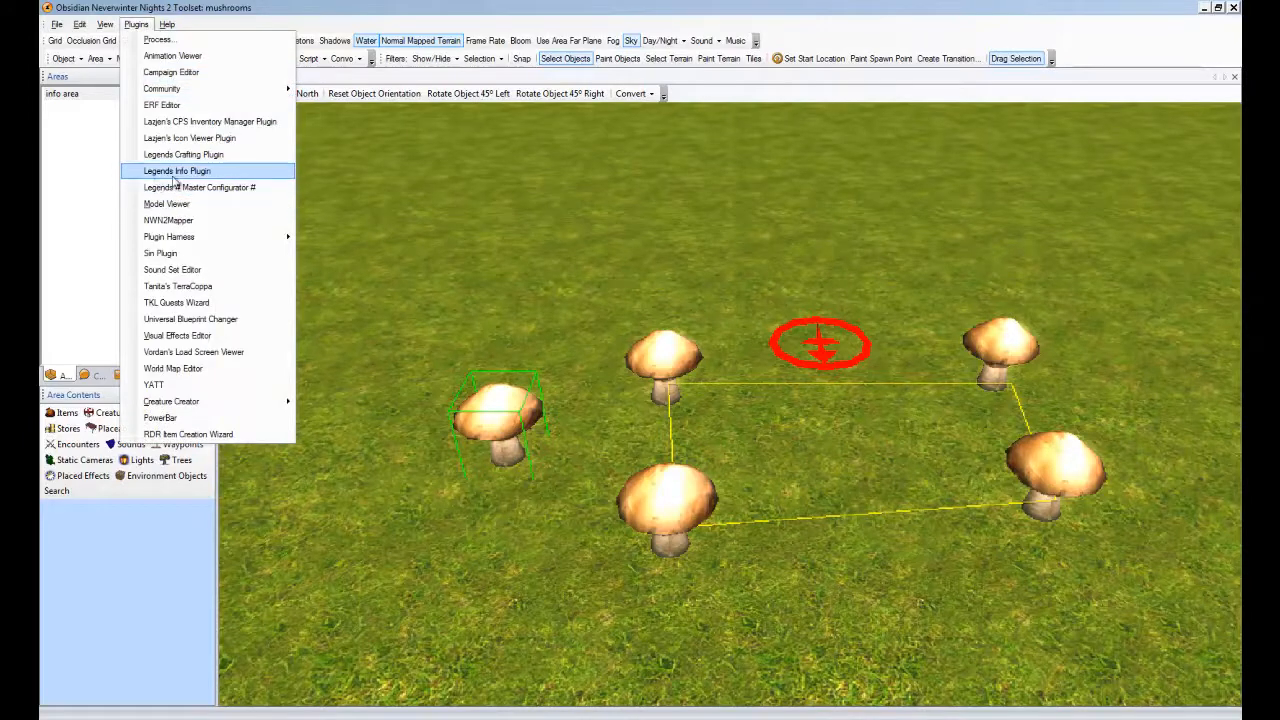
click(177, 171)
click(385, 183)
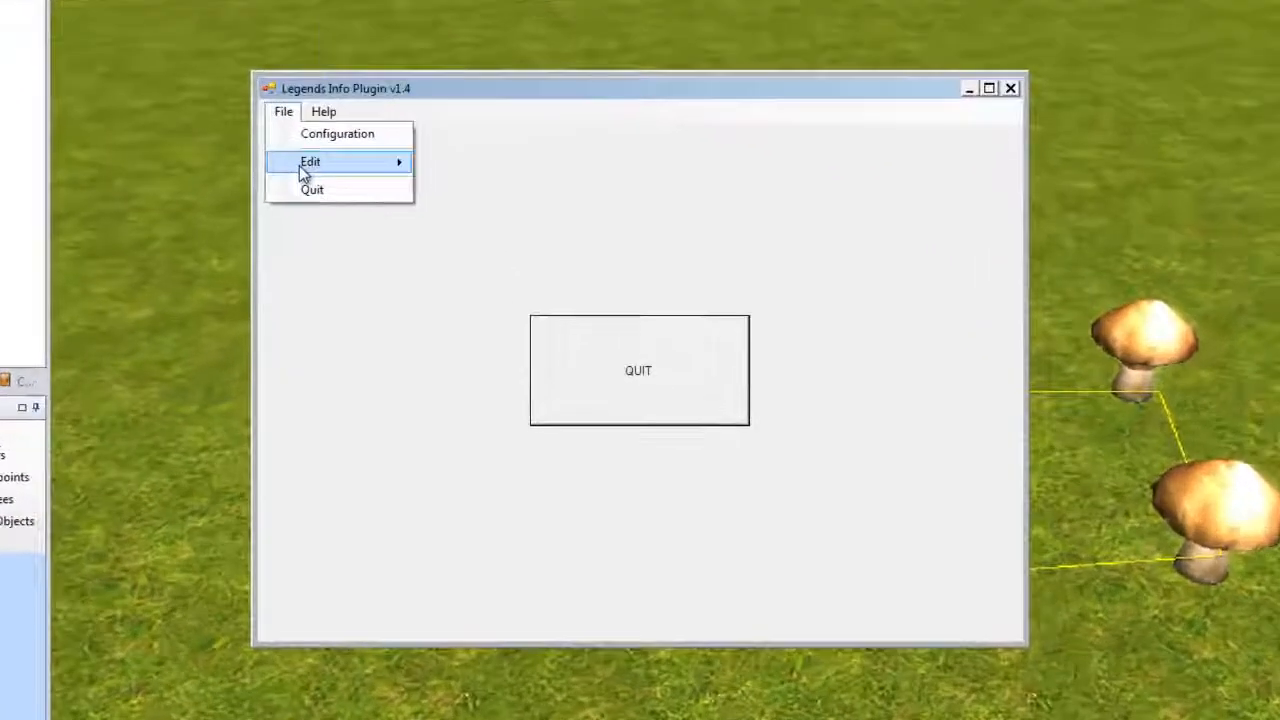
mouse_move(400, 217)
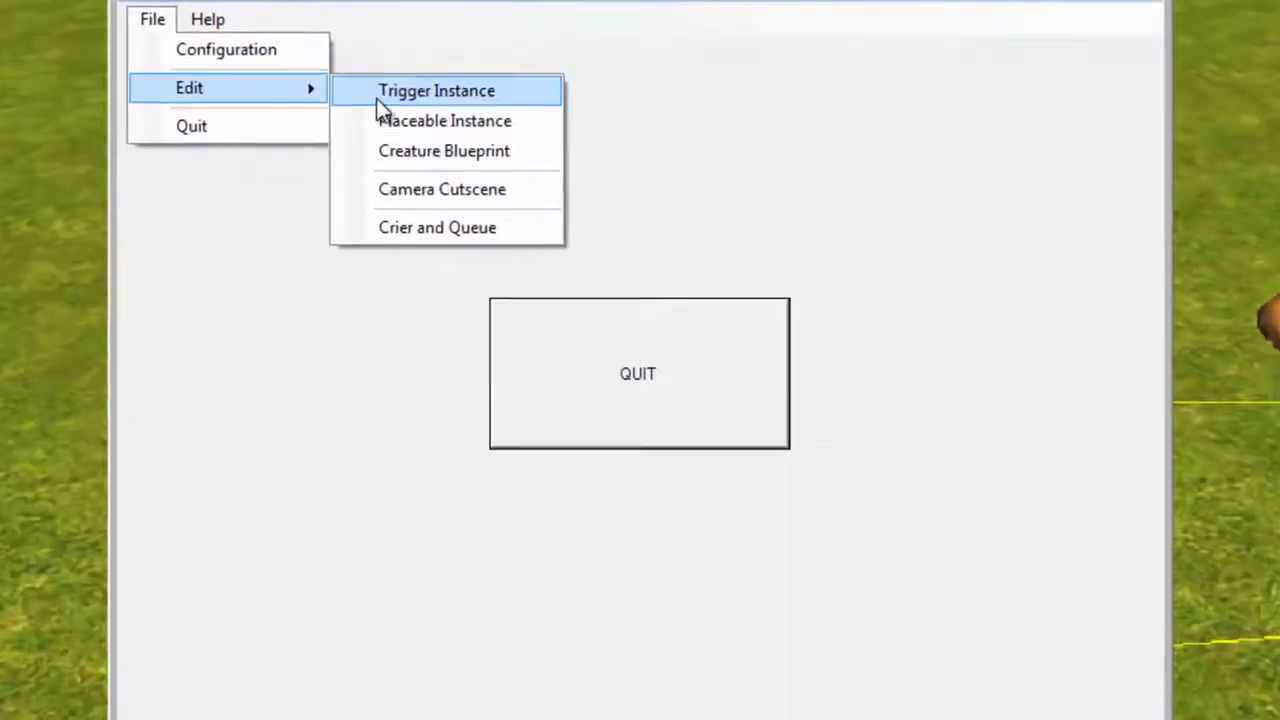
click(526, 127)
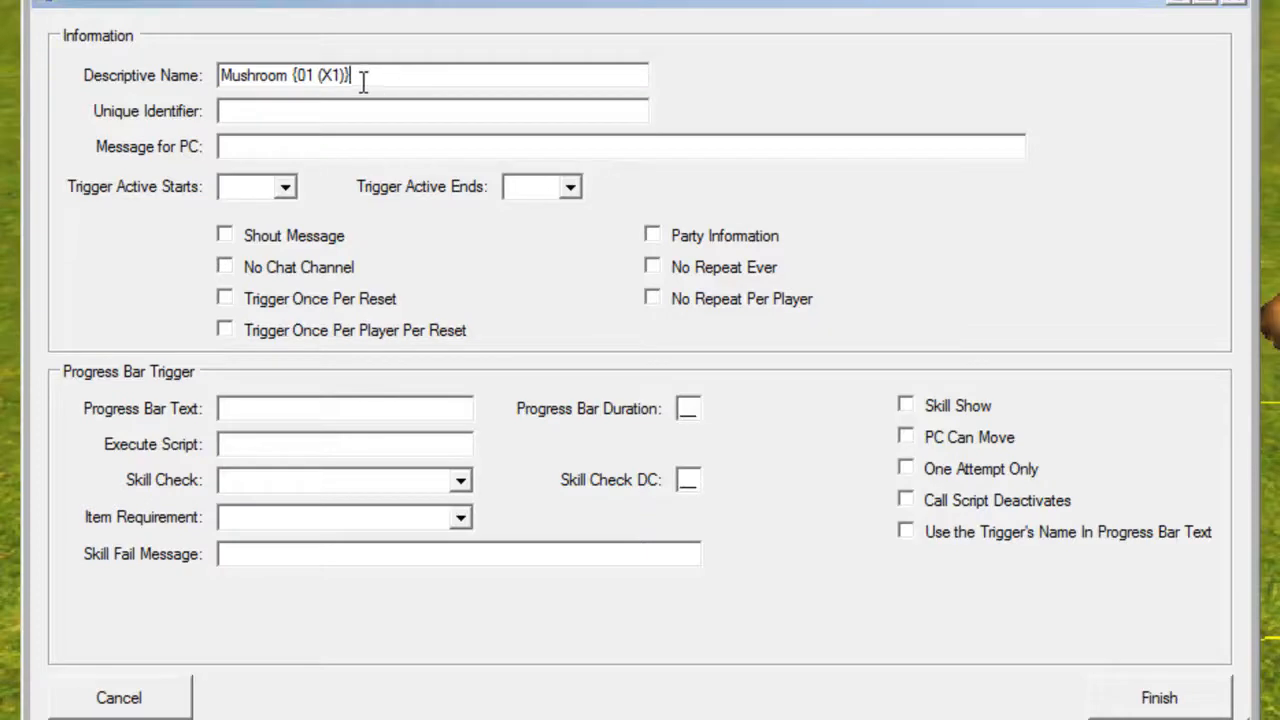
- Set the placeable's descriptive name to "Odd Mushroom" and its unique identifier to "infoarea_placeable_1"
drag(366, 77, 200, 80)
text(Odd Mushr)
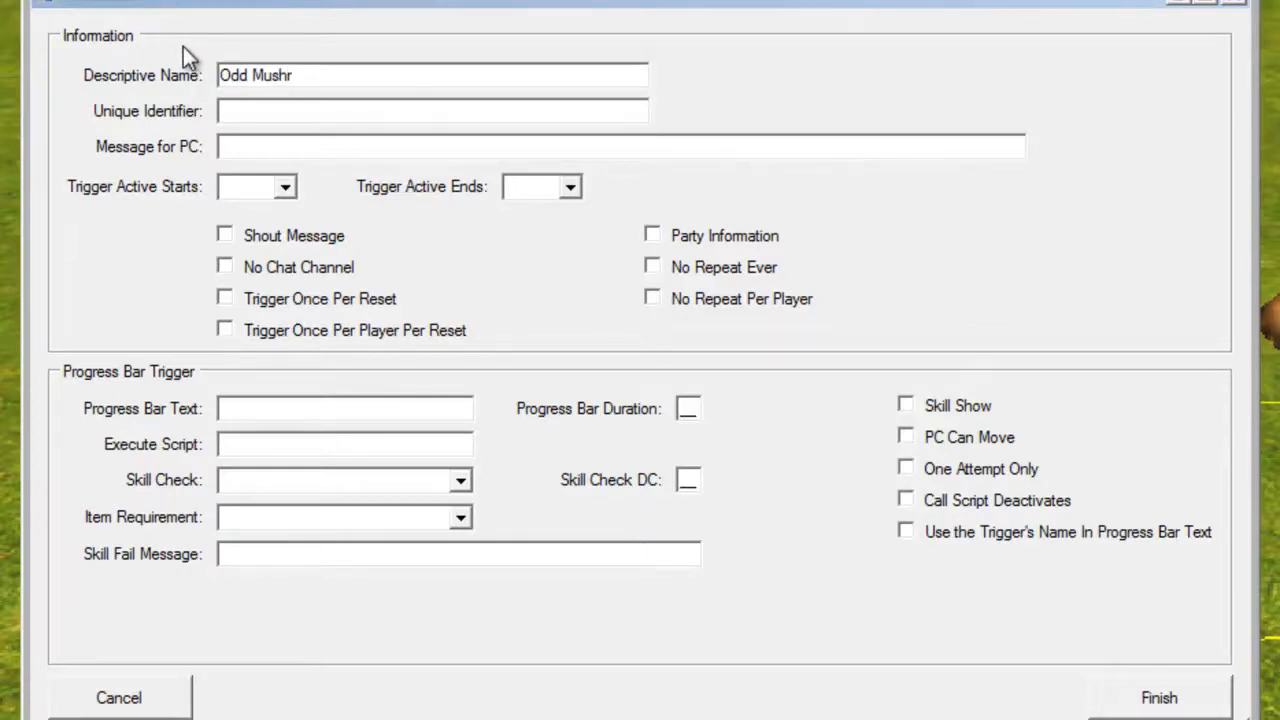
text(oom)
key(Tab)
text(infoarea)
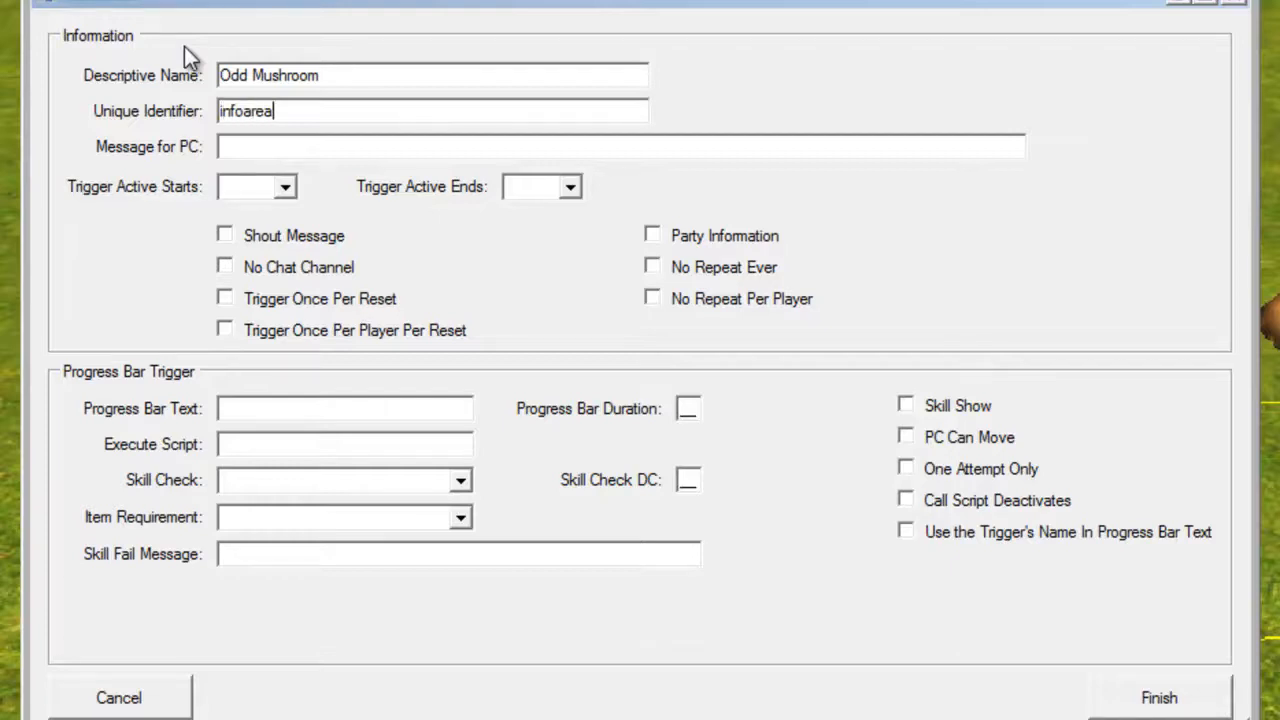
text(_placeable_1)
- Enter "This appears to be an odd mushroom." as the placeable's message for the PC
key(Tab)
text(This appears )
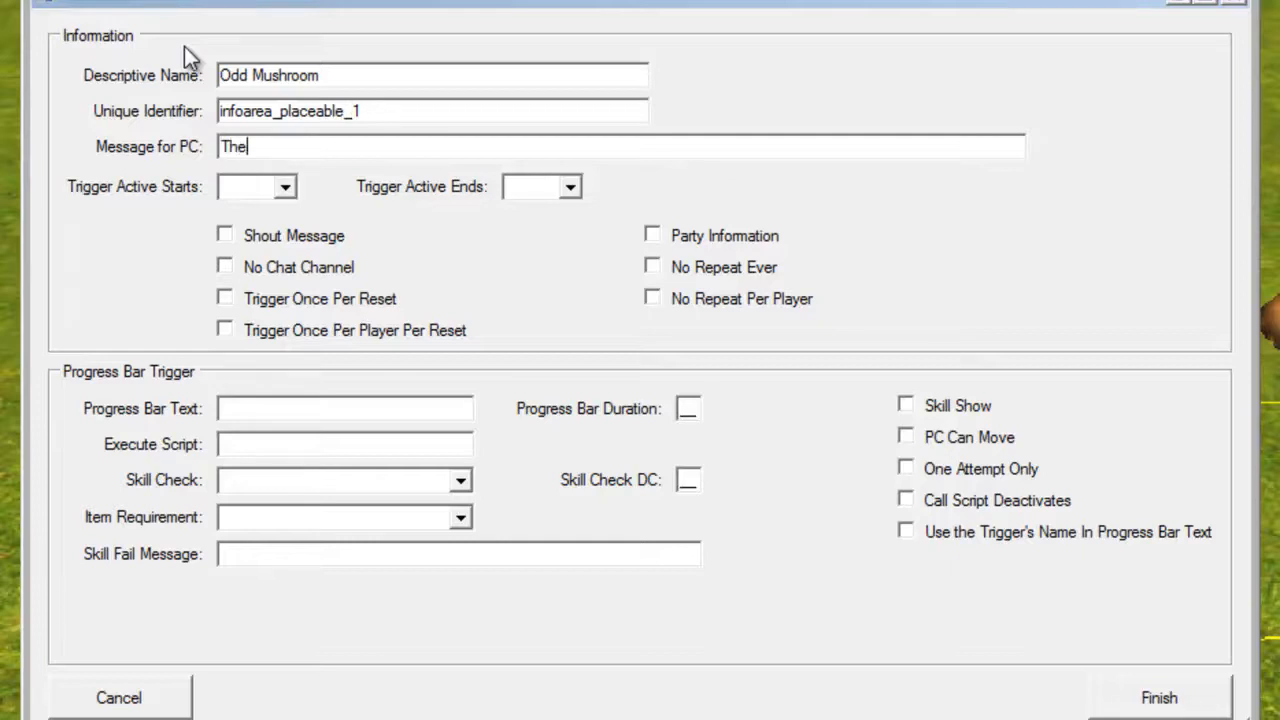
text(to be an odd m)
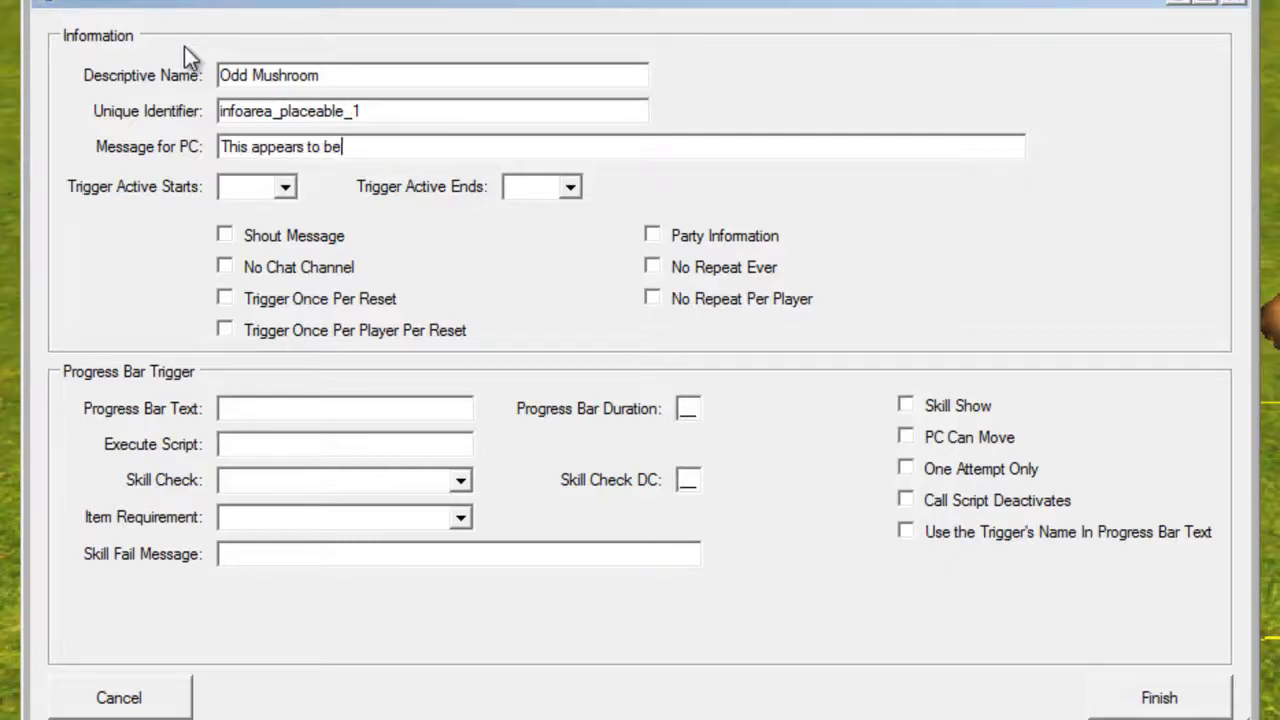
text(ushroom.)
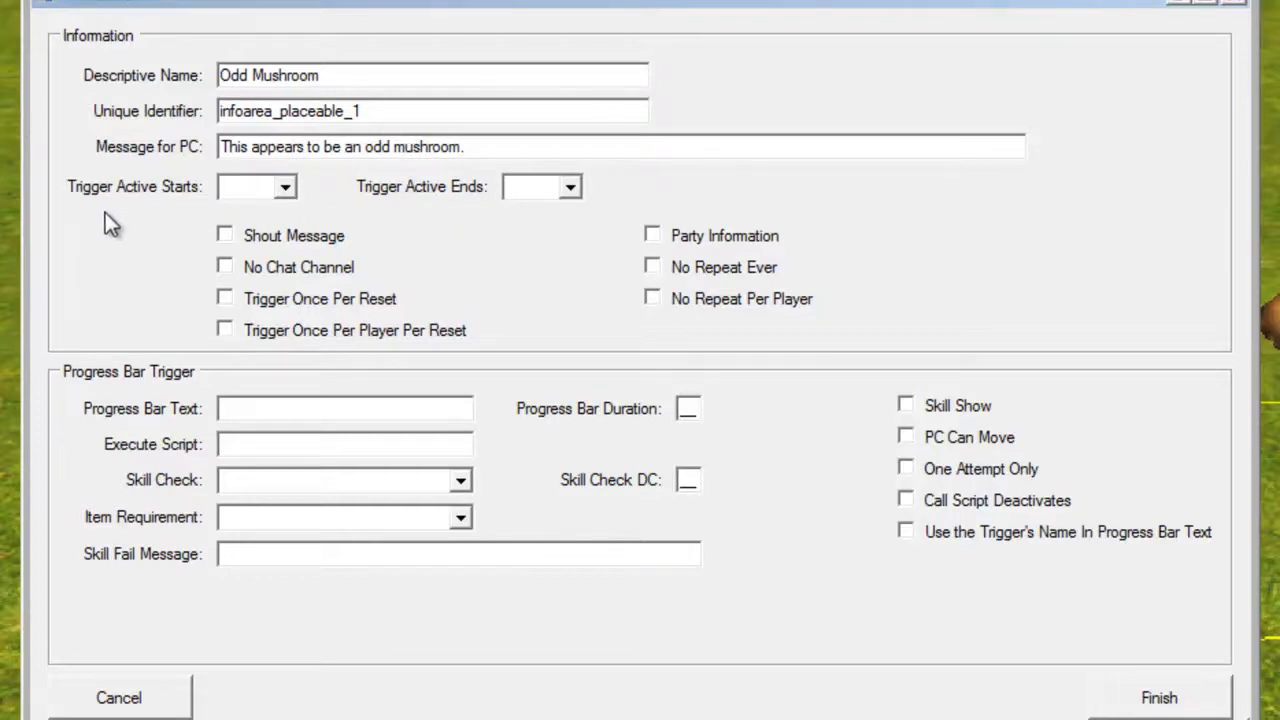
- Finish editing the mushroom placeable without setting active times and quit the Legends Info Plugin
click(285, 187)
click(287, 190)
click(1158, 700)
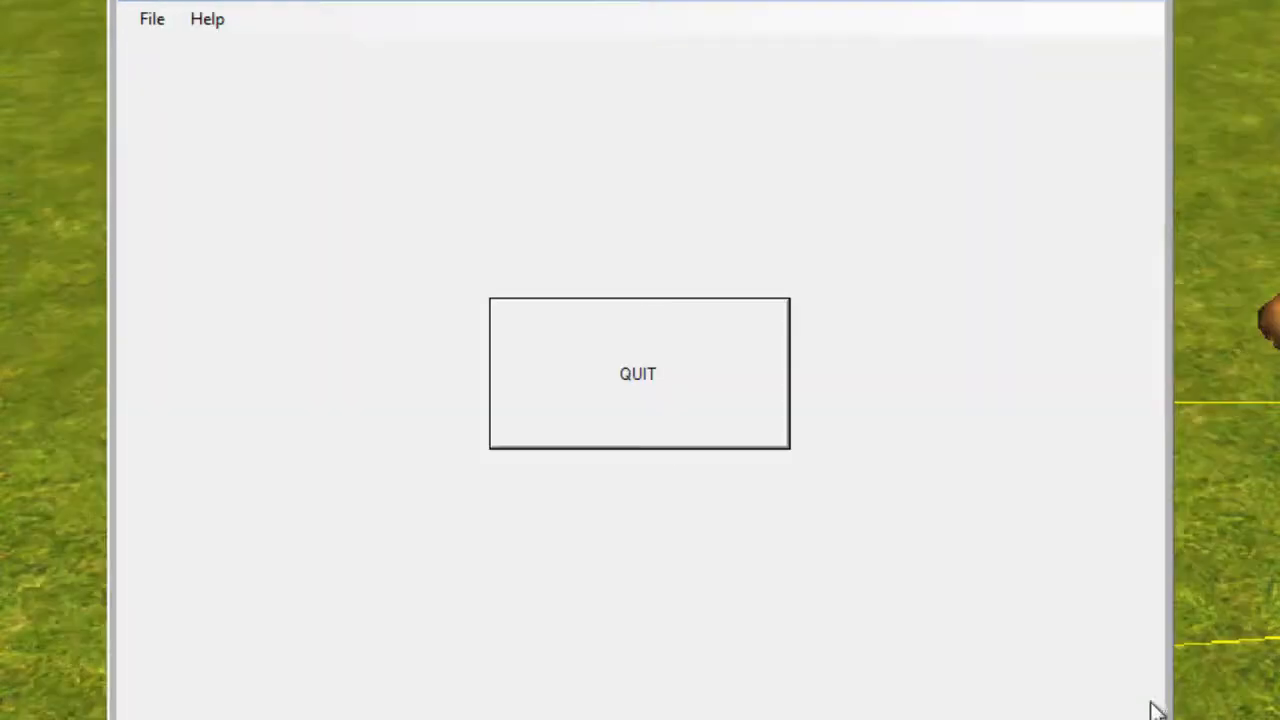
click(700, 410)
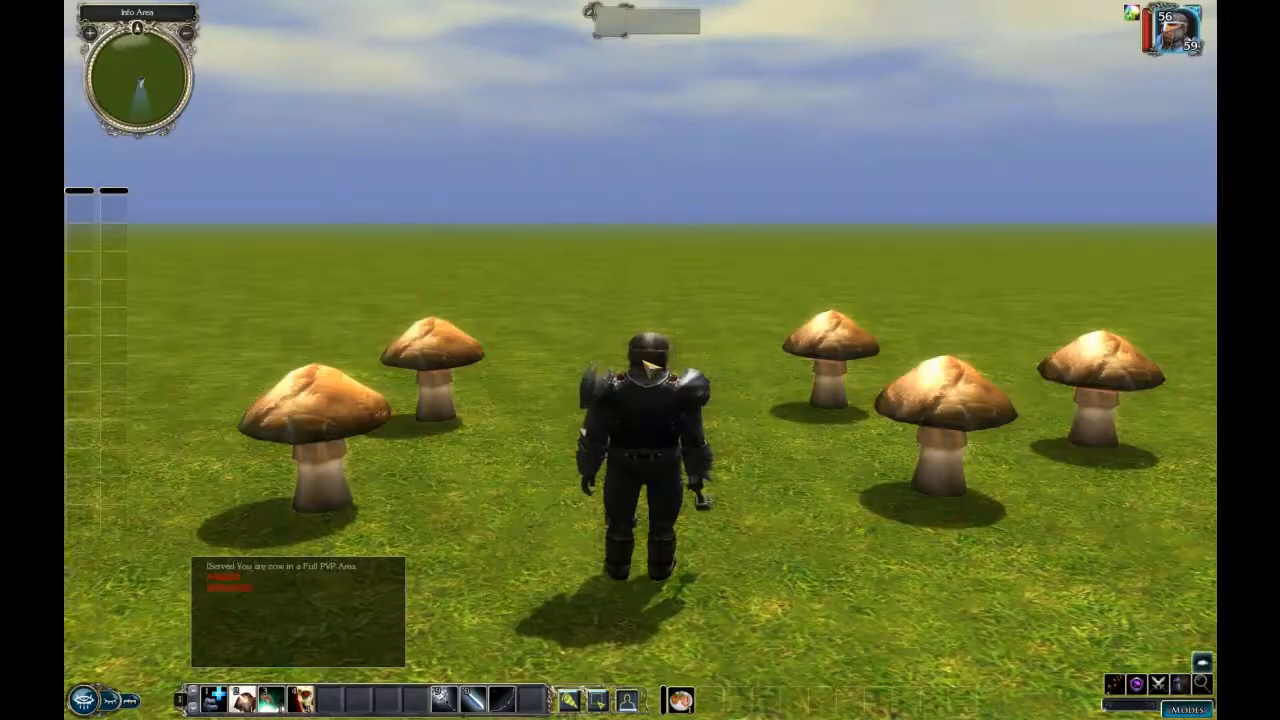
- In the game, walk the character through the mushroom patch to the Odd Mushroom and use it three times to test its message
click(743, 458)
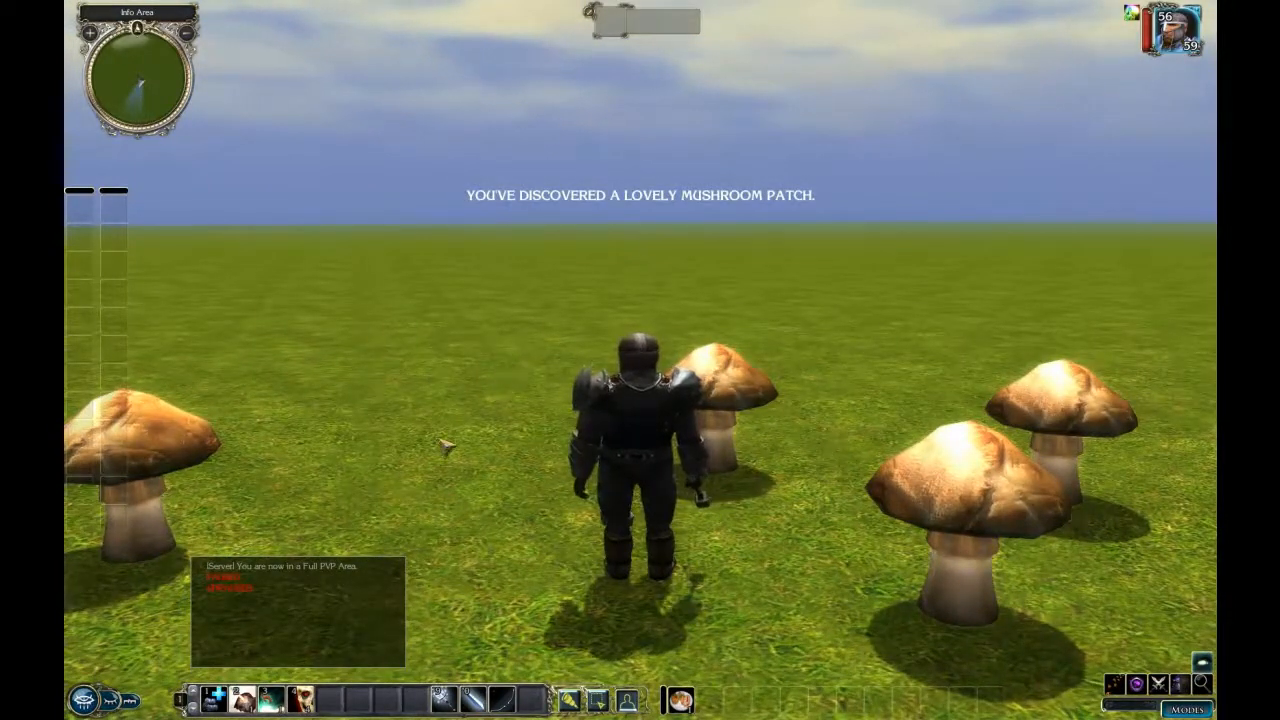
key(d)
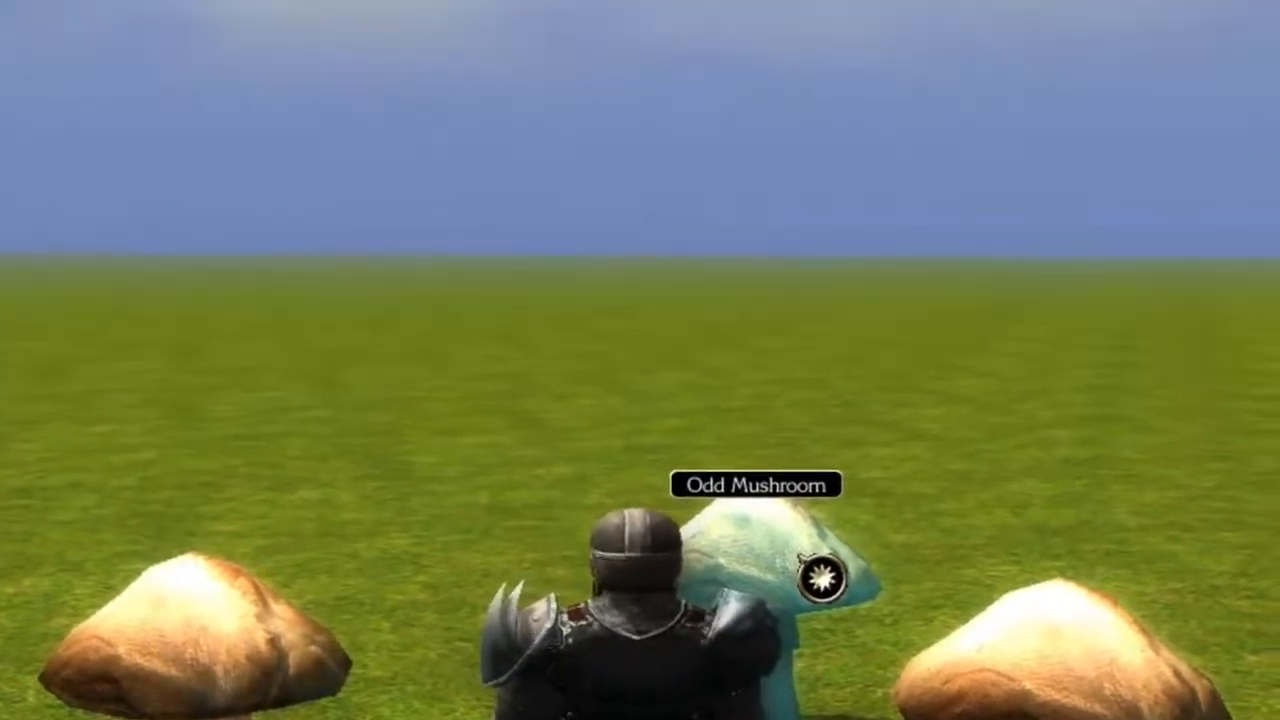
click(821, 577)
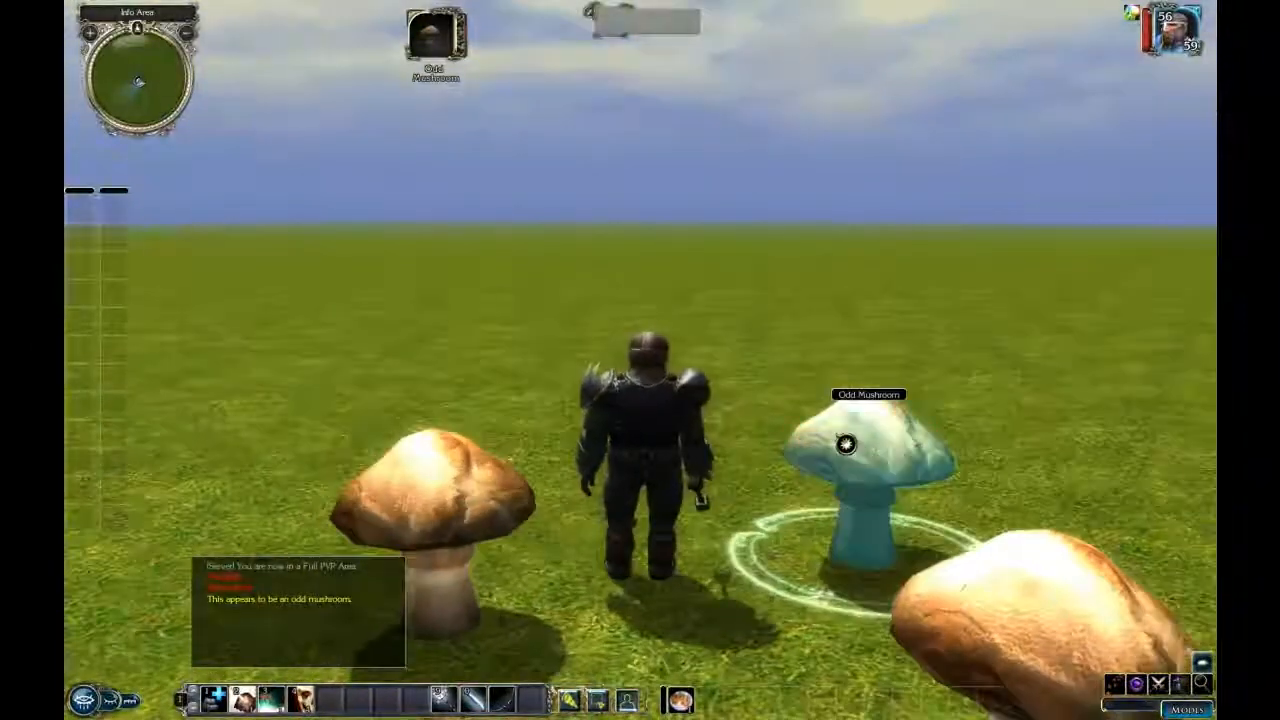
click(846, 444)
key(d)
key(d)
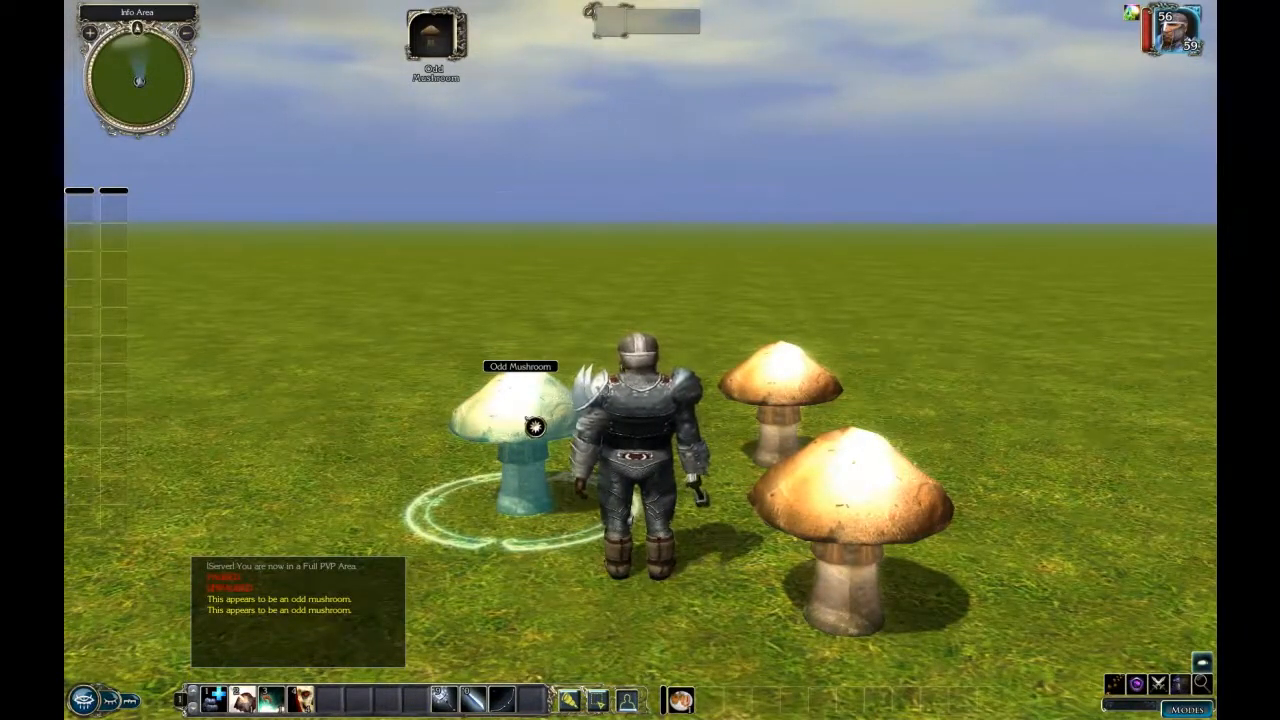
click(533, 430)
key(d)
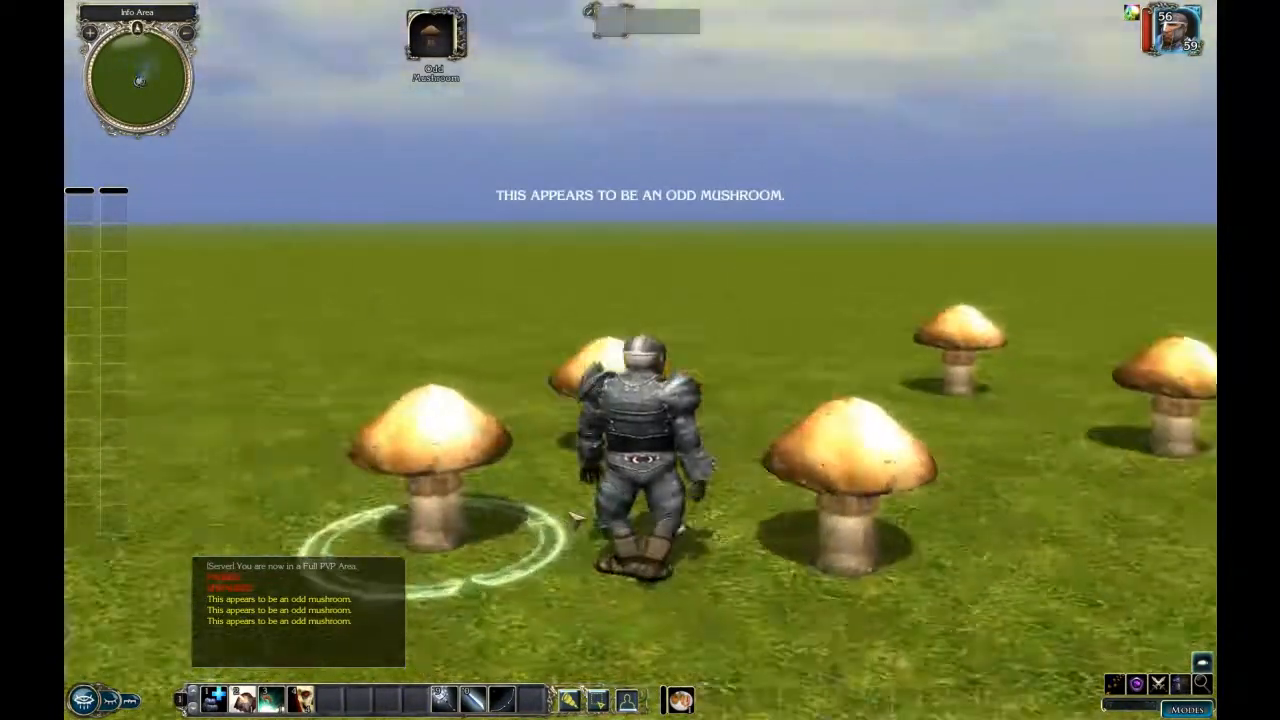
key(s)
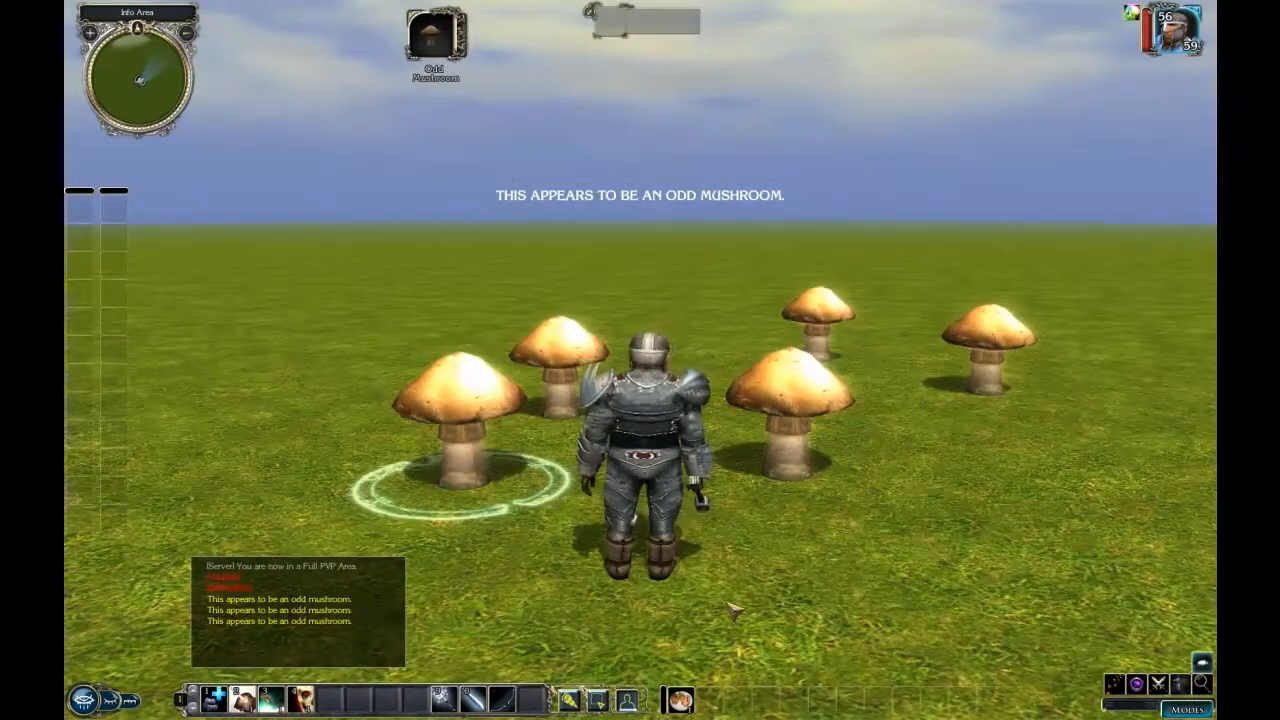